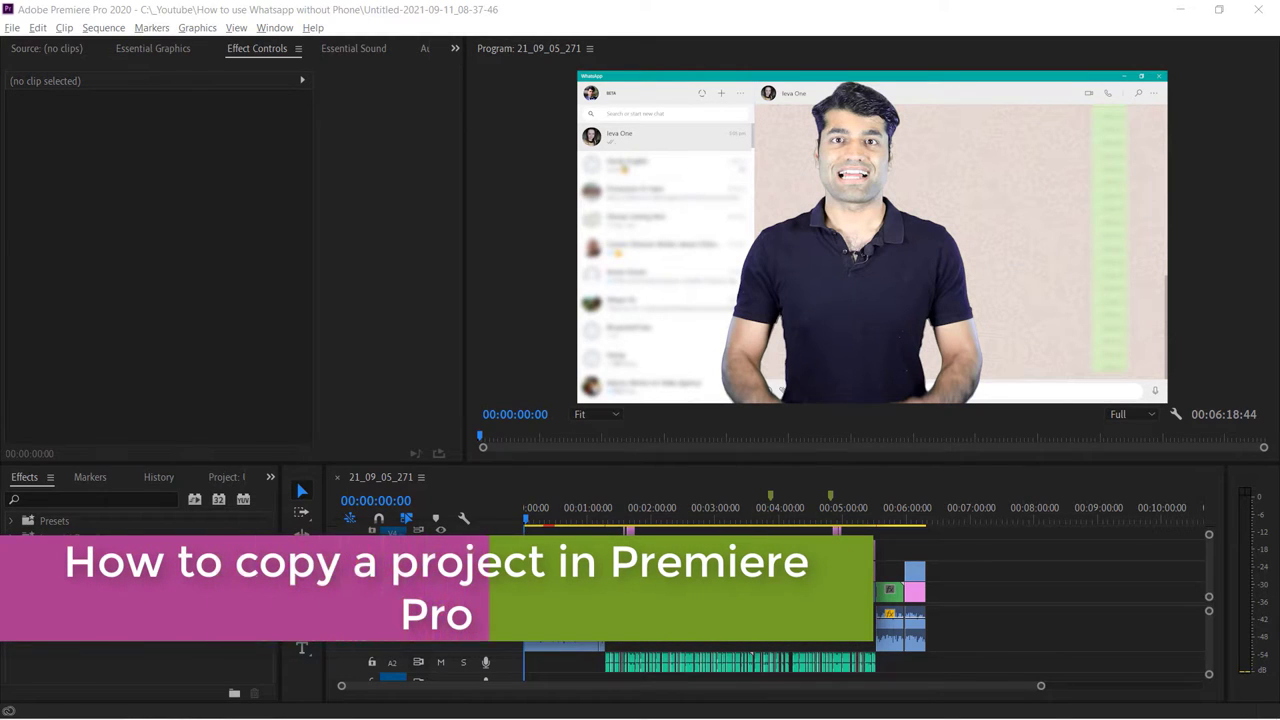
- Save the project in its current location with Ctrl+S
{"action": "left_click", "coordinate": [425, 299]}
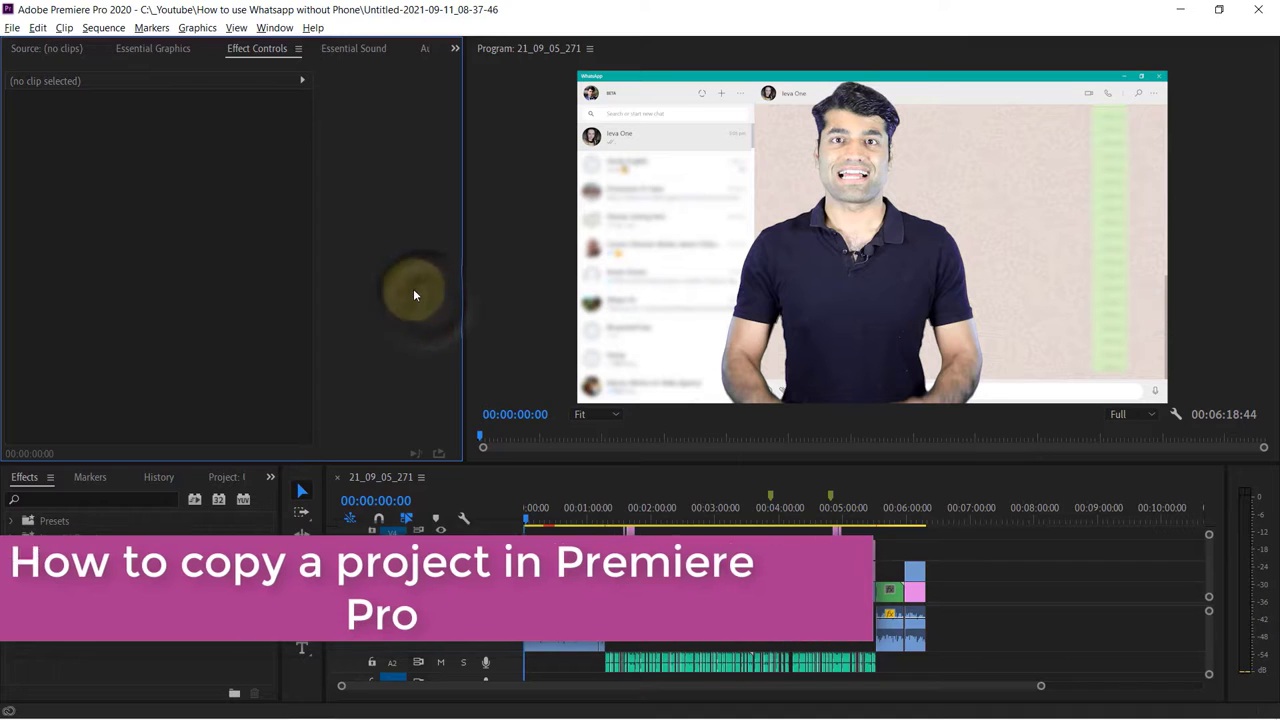
{"action": "left_click", "coordinate": [13, 28]}
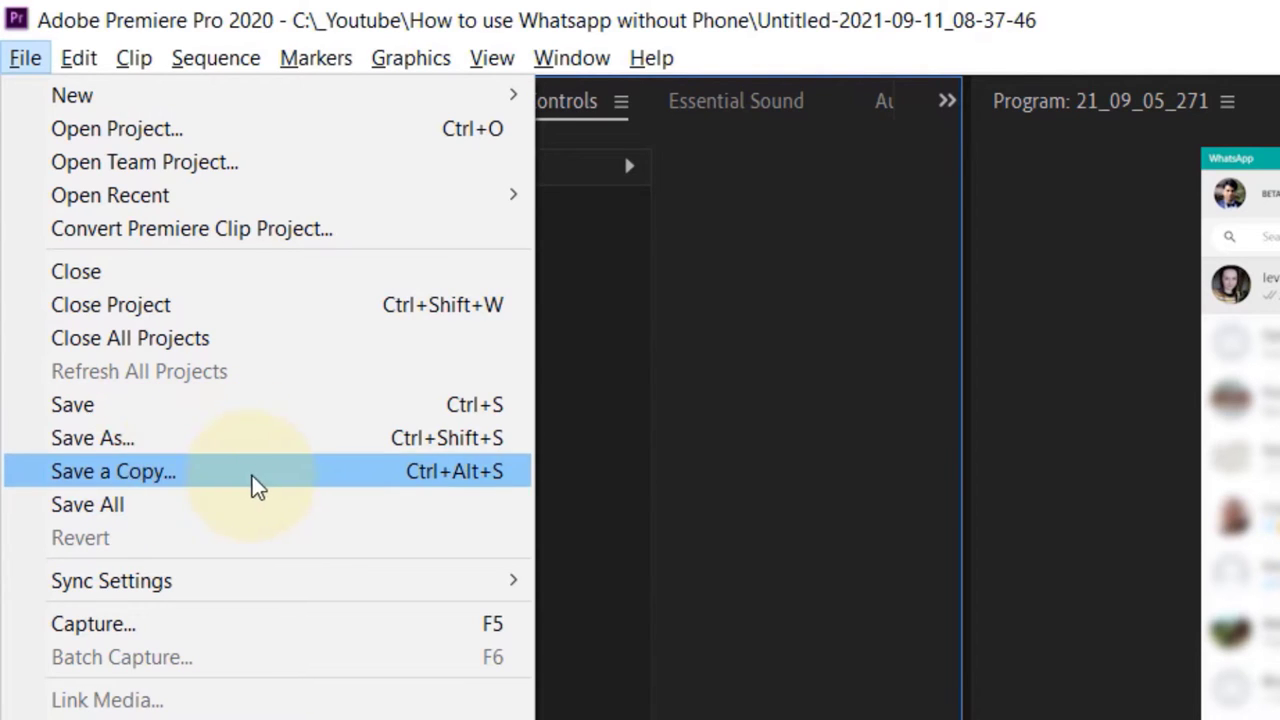
{"action": "key", "text": "Escape"}
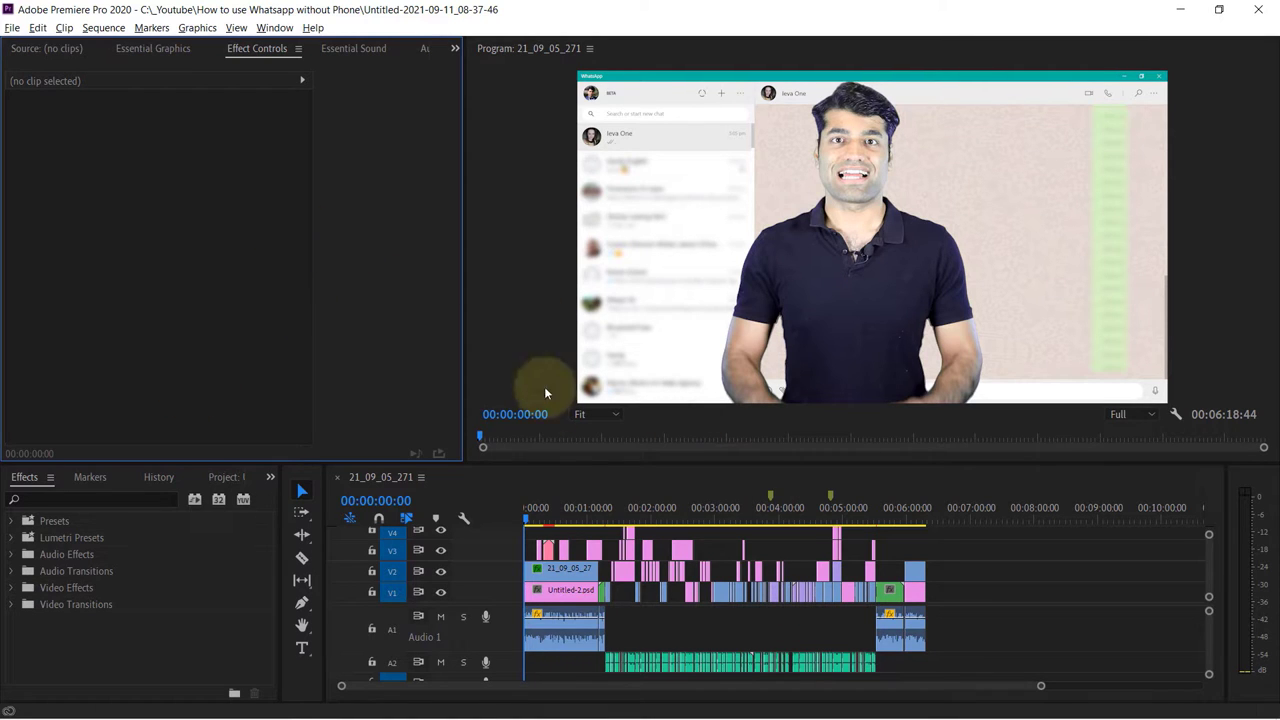
{"action": "left_click", "coordinate": [553, 488]}
{"action": "key", "text": "ctrl+s"}
- Save the project as 'copied file' in C:\_Youtube\copied project
{"action": "left_click", "coordinate": [12, 27]}
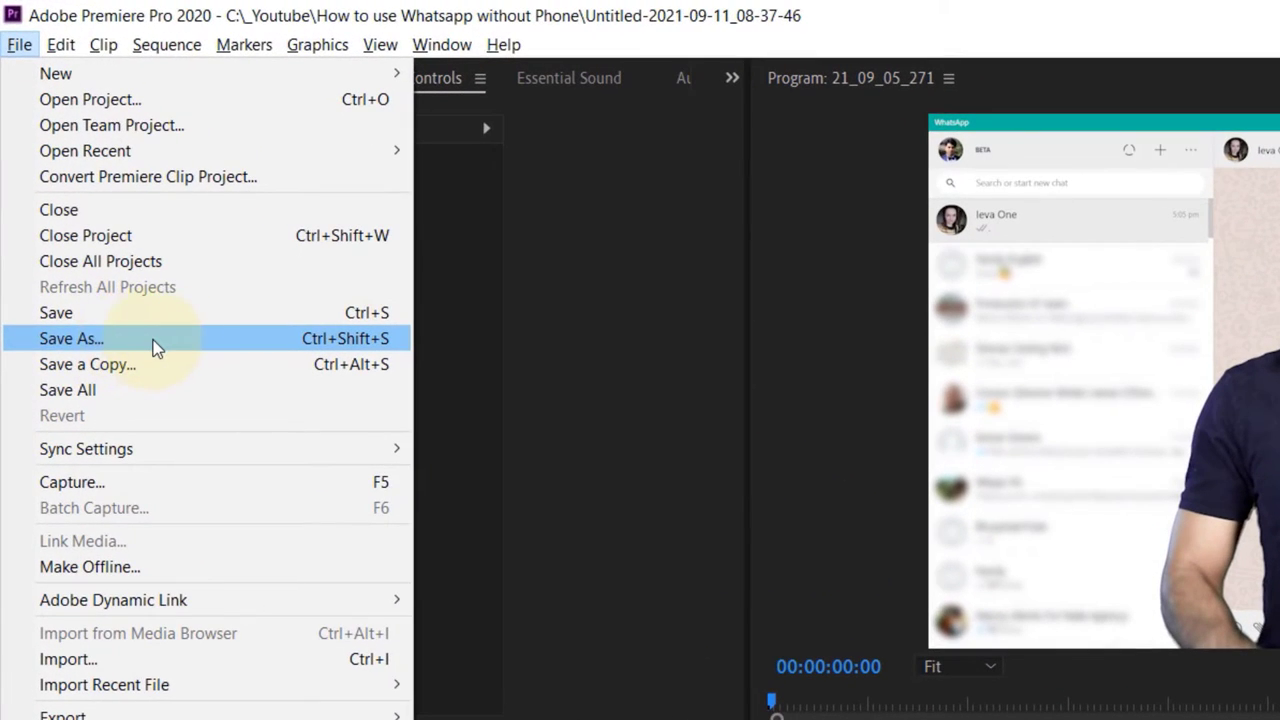
{"action": "left_click", "coordinate": [152, 340]}
{"action": "left_click", "coordinate": [454, 134]}
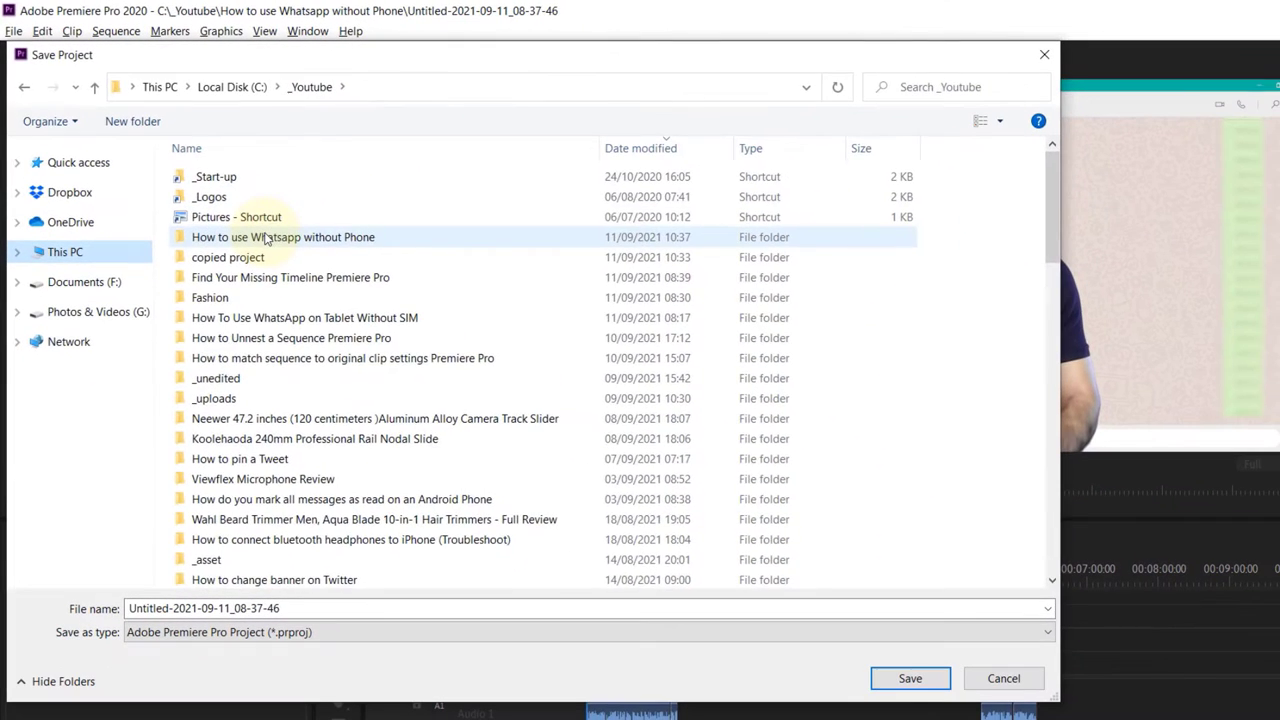
{"action": "double_click", "coordinate": [228, 257]}
{"action": "left_click", "coordinate": [439, 608]}
{"action": "key", "text": "BackSpace"}
{"action": "key", "text": "BackSpace"}
{"action": "key", "text": "BackSpace"}
{"action": "key", "text": "BackSpace"}
{"action": "key", "text": "BackSpace"}
{"action": "key", "text": "BackSpace"}
{"action": "key", "text": "BackSpace"}
{"action": "key", "text": "BackSpace"}
{"action": "key", "text": "BackSpace"}
{"action": "key", "text": "BackSpace"}
{"action": "key", "text": "BackSpace"}
{"action": "key", "text": "BackSpace"}
{"action": "key", "text": "BackSpace"}
{"action": "key", "text": "BackSpace"}
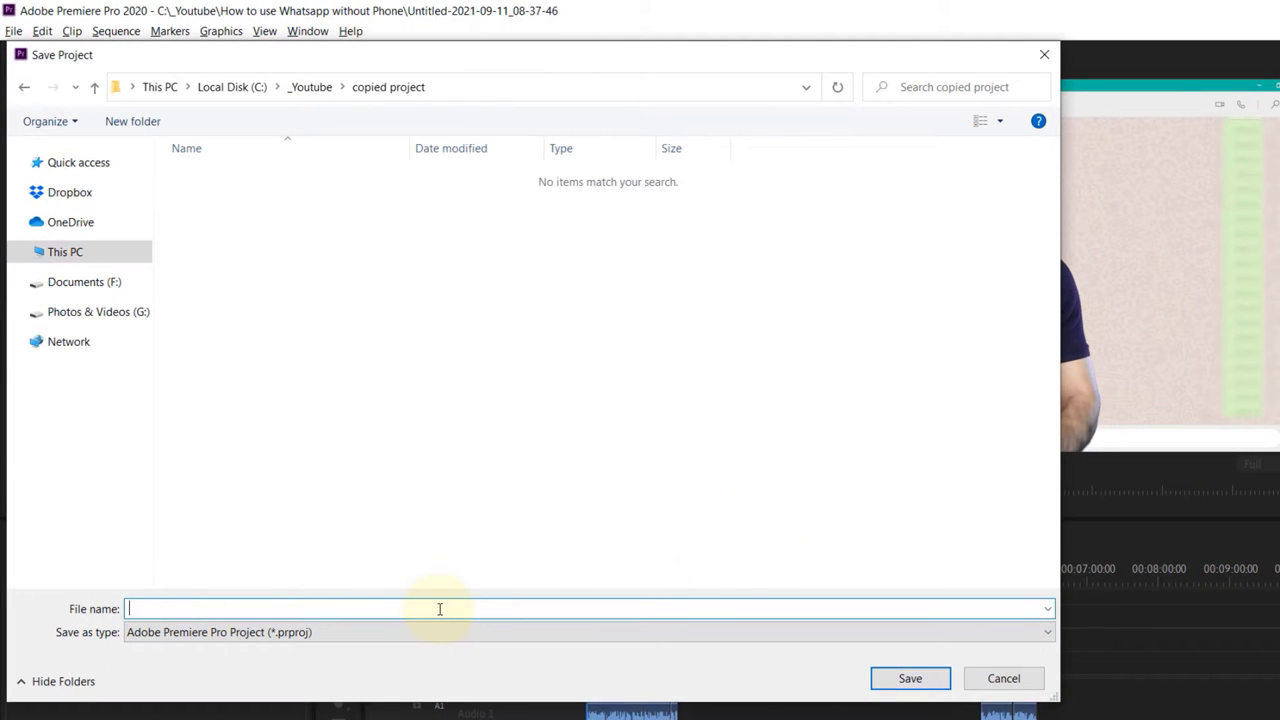
{"action": "type", "text": "copied file"}
{"action": "left_click", "coordinate": [922, 681]}
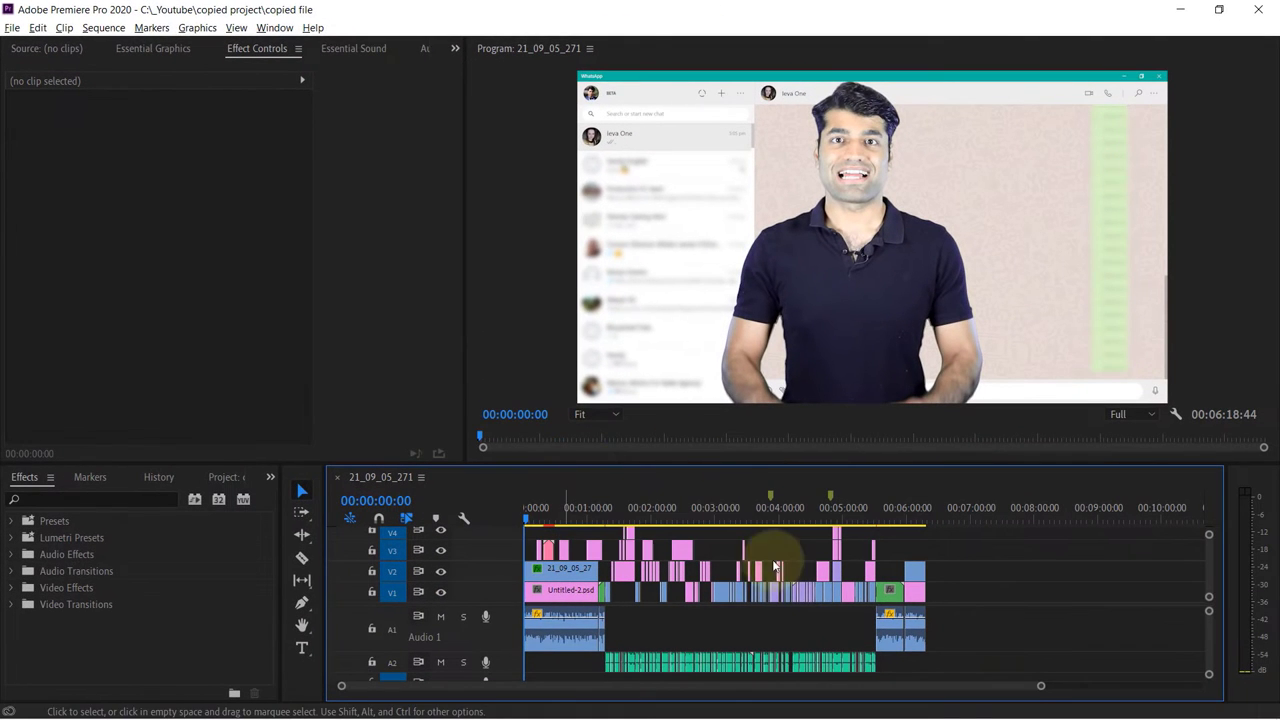
- Move the playhead to about 34 seconds, then save a copy named 'copied file Copy' in copied project
{"action": "left_click", "coordinate": [528, 514]}
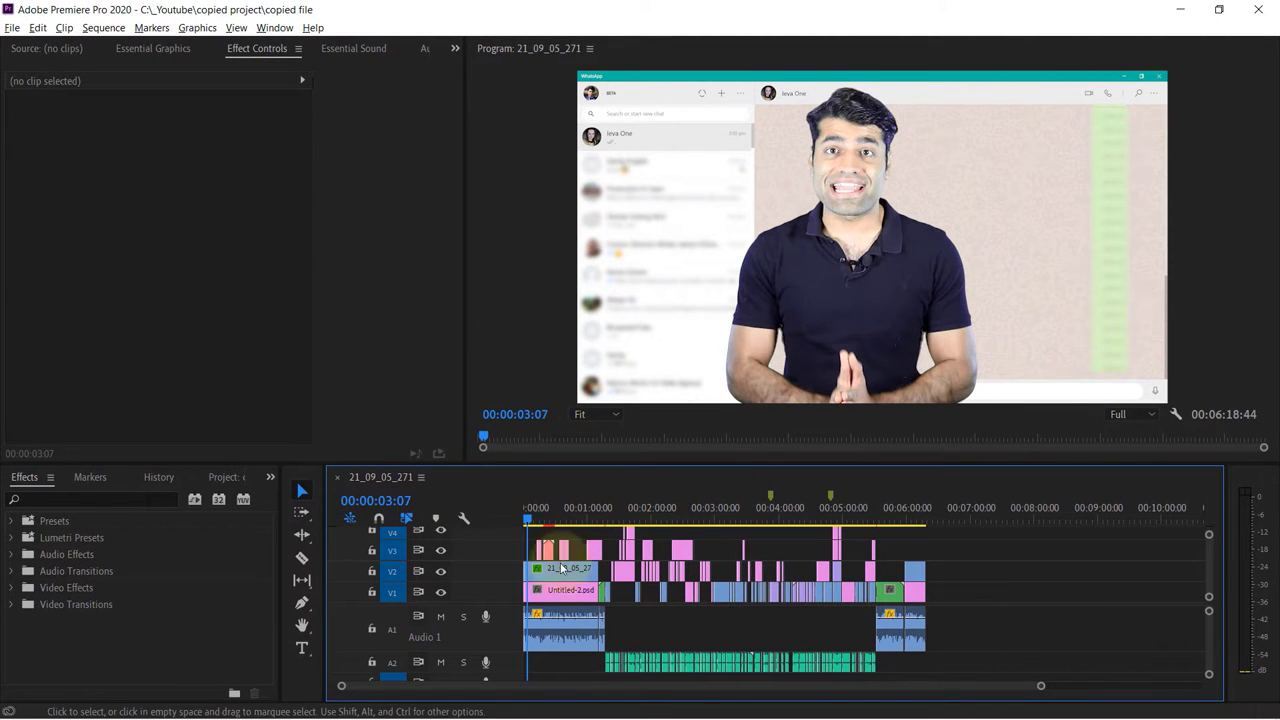
{"action": "left_click", "coordinate": [560, 514]}
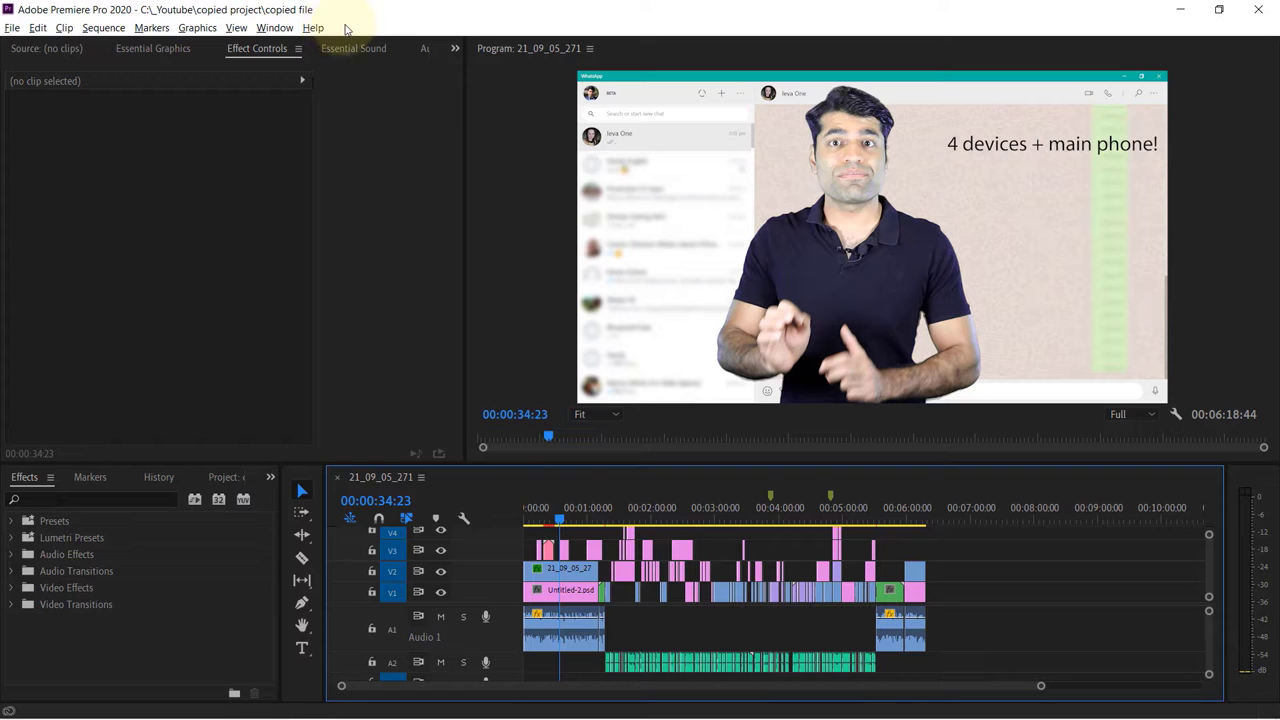
{"action": "left_click", "coordinate": [12, 30]}
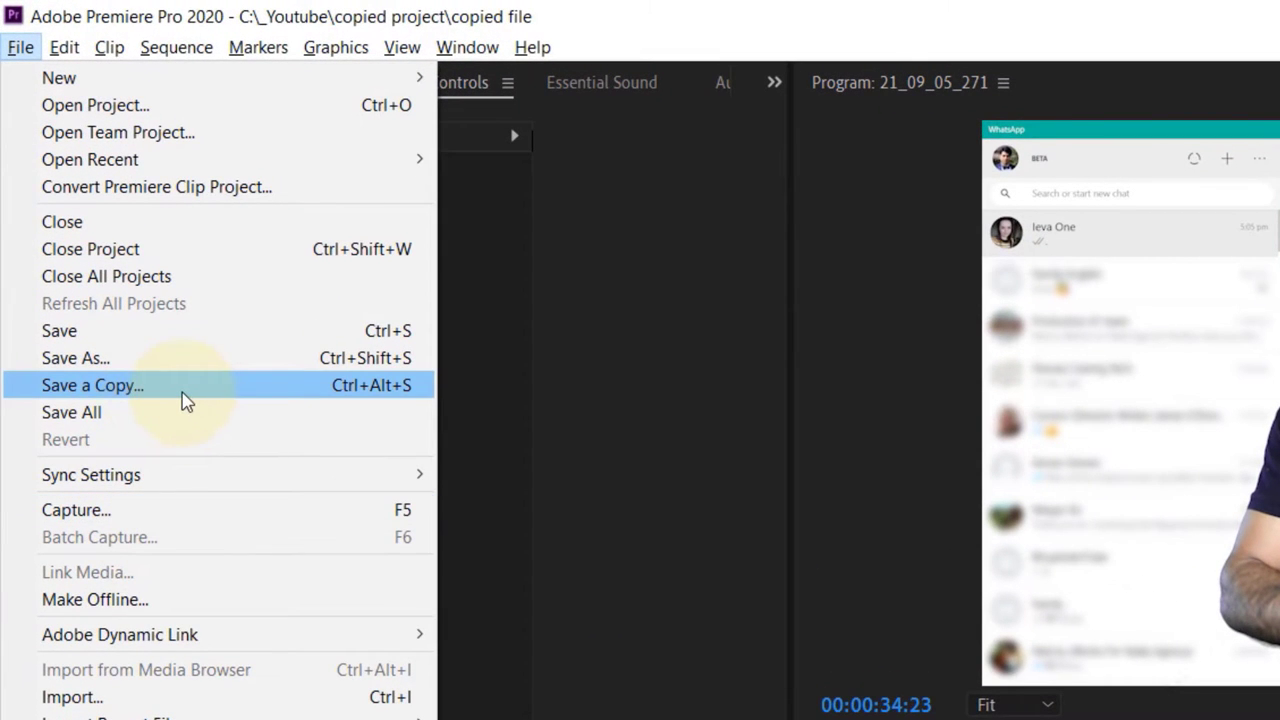
{"action": "left_click", "coordinate": [183, 395]}
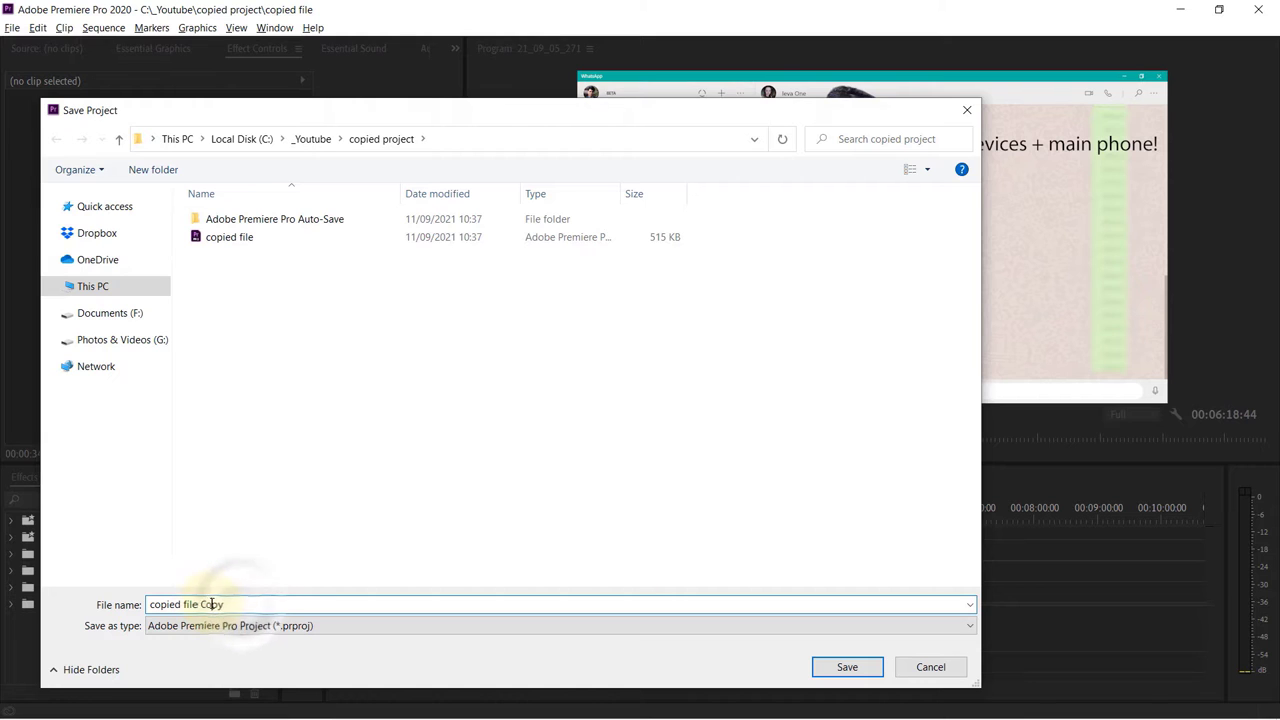
{"action": "double_click", "coordinate": [211, 604]}
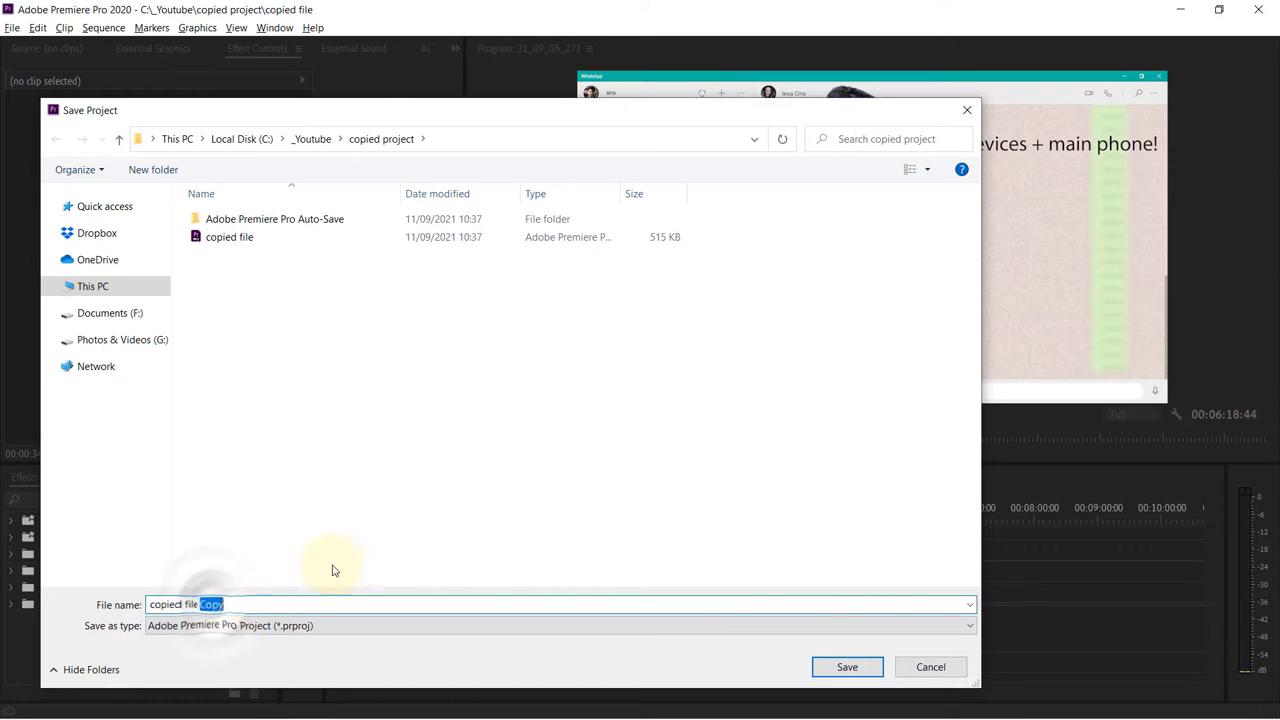
{"action": "left_click", "coordinate": [847, 667]}
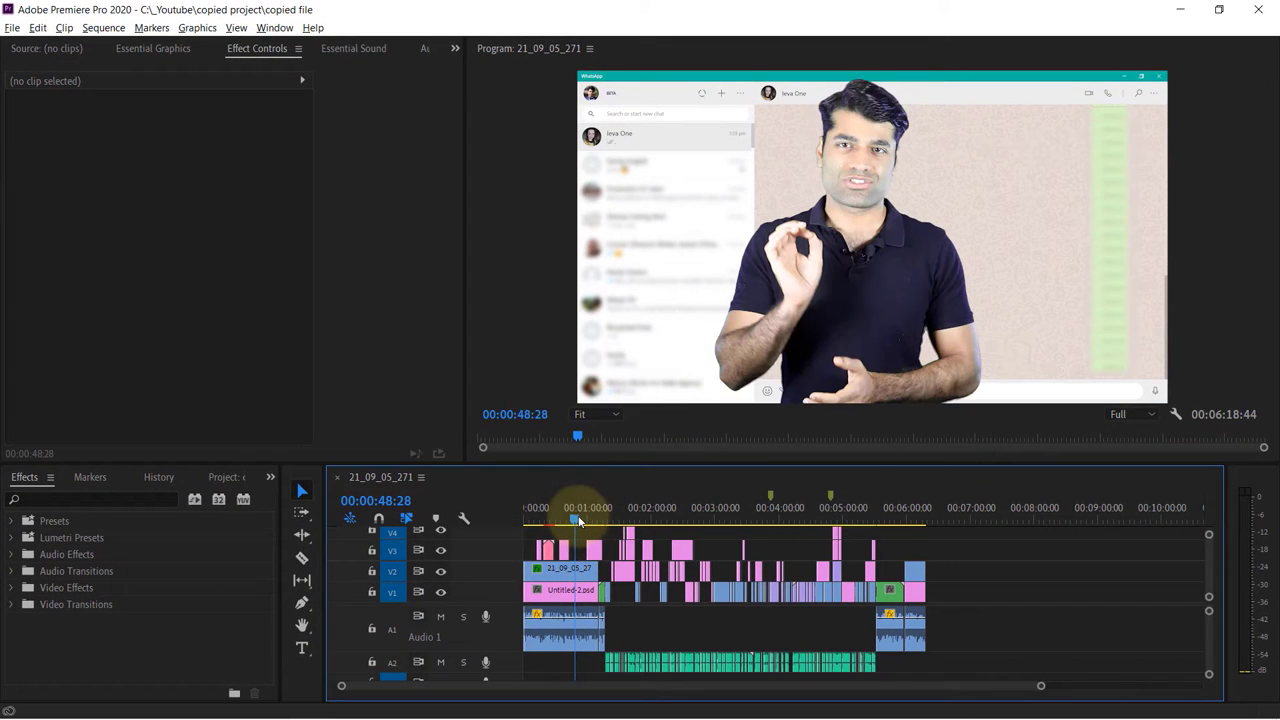
- Move the playhead to about 47 seconds and select 'copied file Copy' in the copied project folder
{"action": "left_click", "coordinate": [574, 512]}
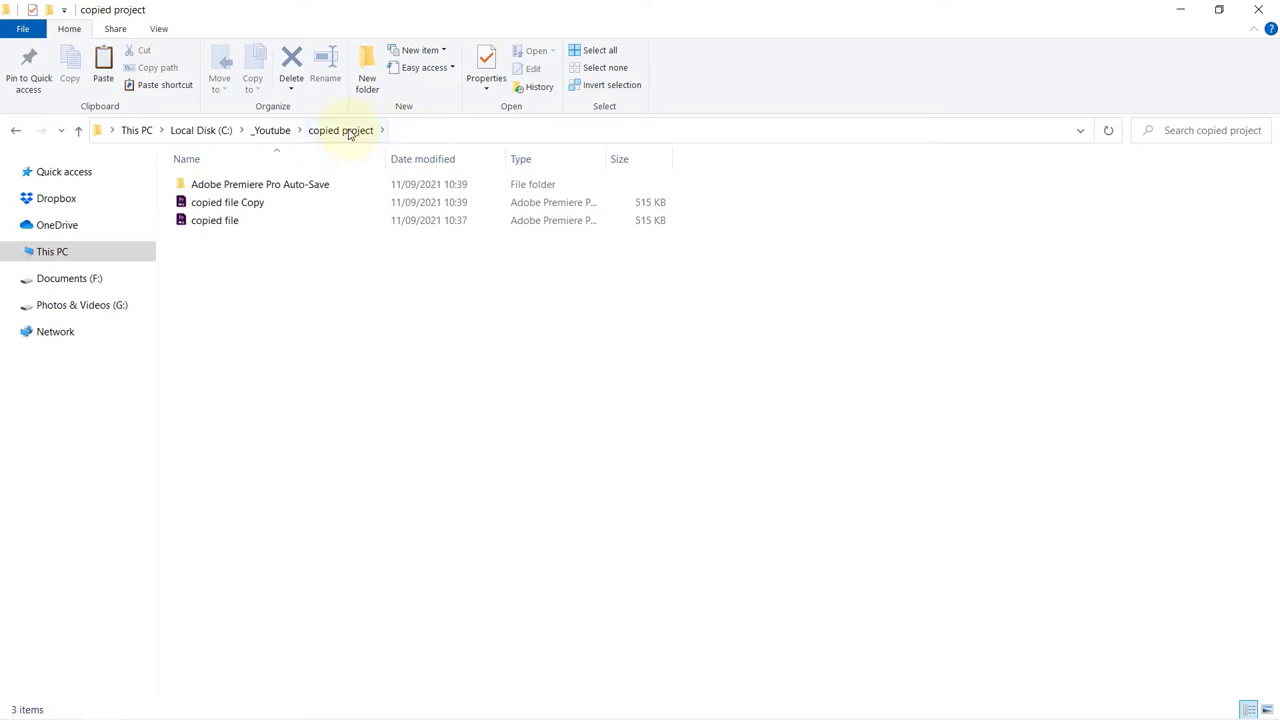
{"action": "left_click", "coordinate": [250, 204]}
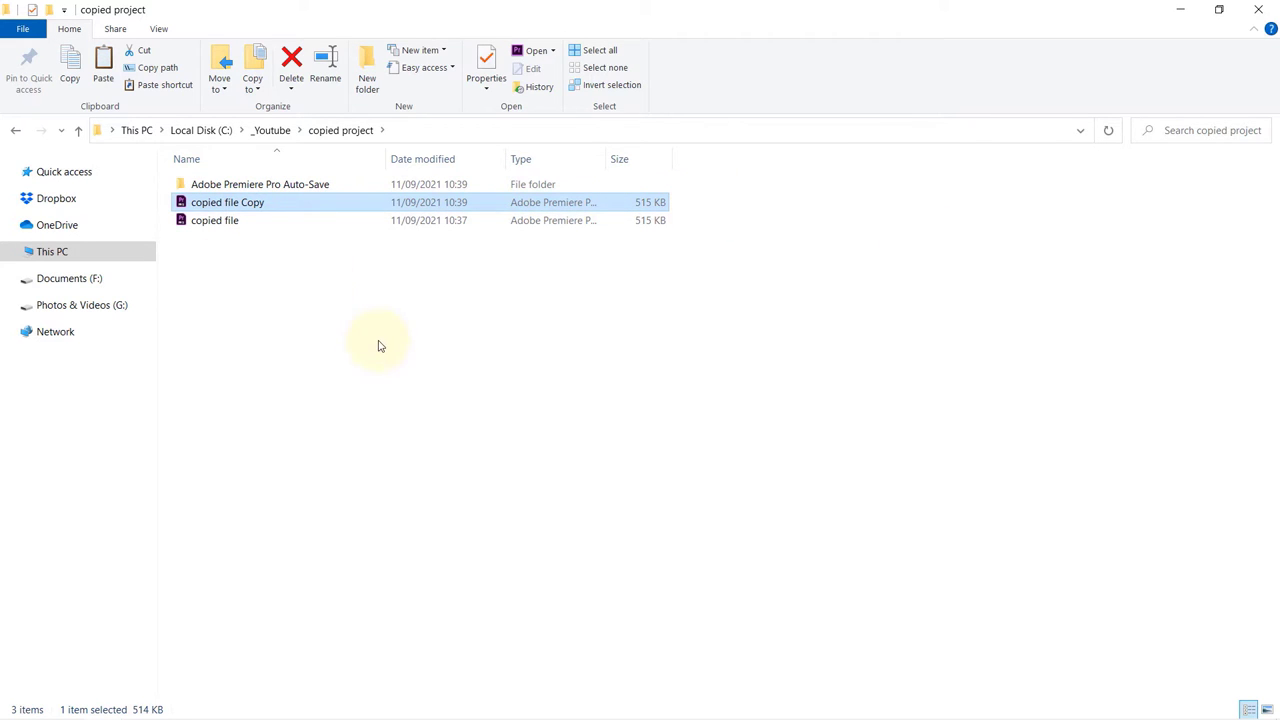
{"action": "left_click", "coordinate": [1180, 10]}
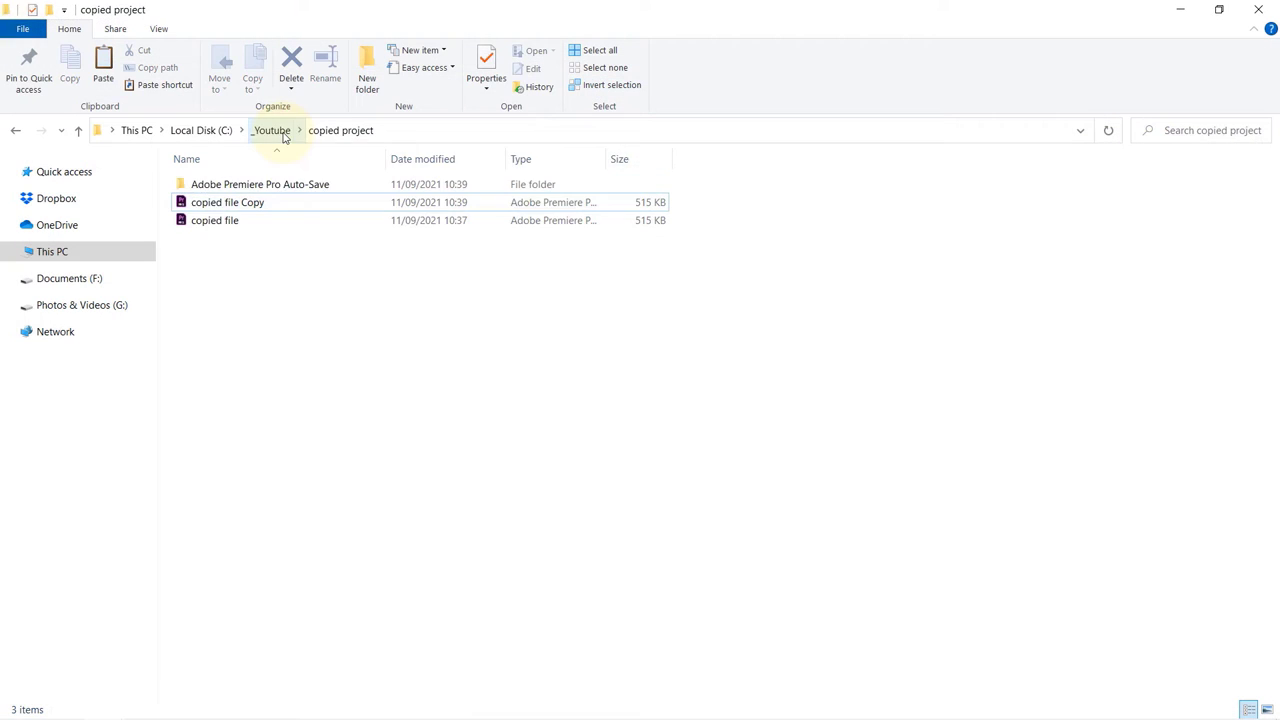
- Move the 'How to use Whatsapp without Phone' folder from _Youtube into _uploads, then open copied project
{"action": "left_click", "coordinate": [276, 130]}
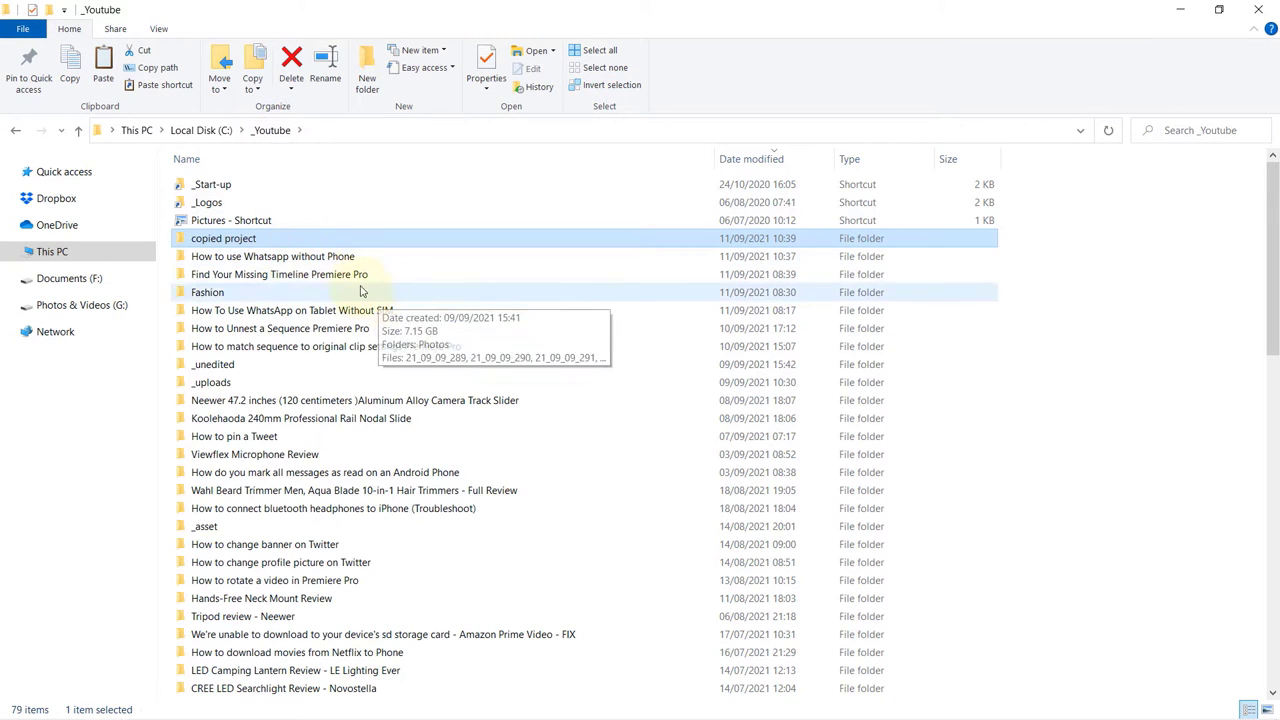
{"action": "left_click", "coordinate": [269, 257]}
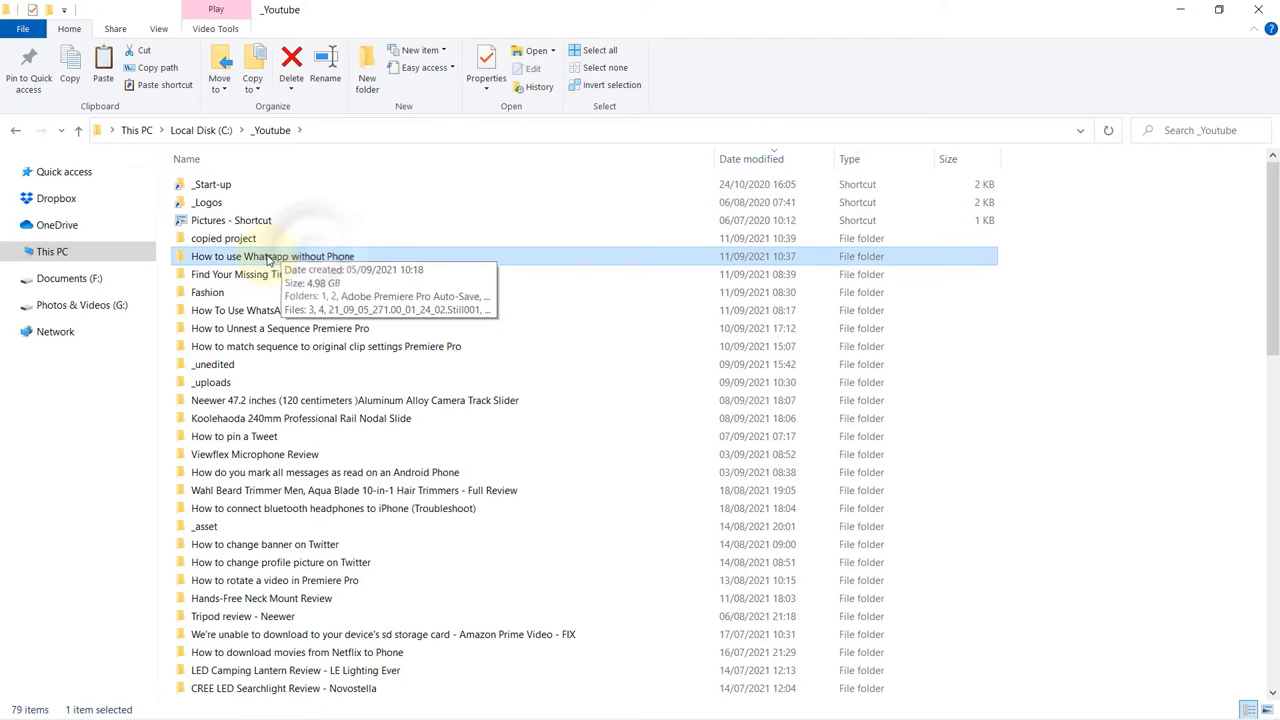
{"action": "left_click_drag", "start_coordinate": [268, 260], "coordinate": [242, 380]}
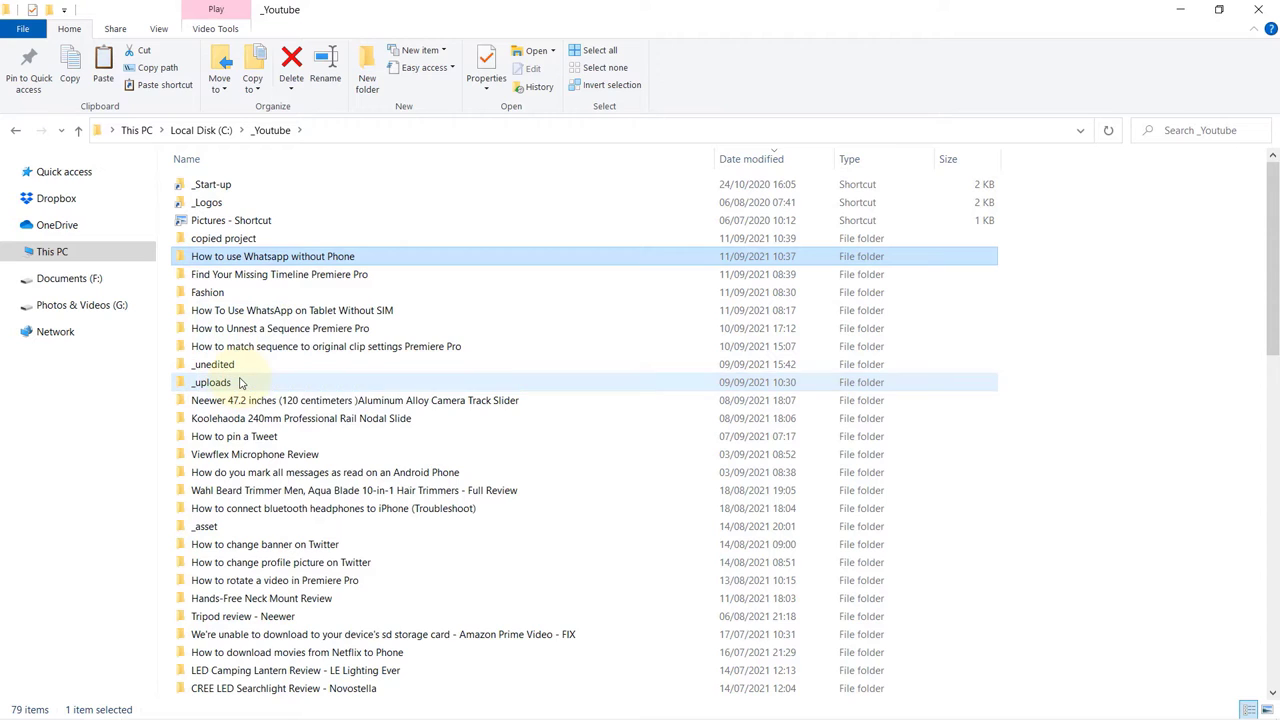
{"action": "left_click", "coordinate": [257, 241]}
{"action": "double_click", "coordinate": [240, 244]}
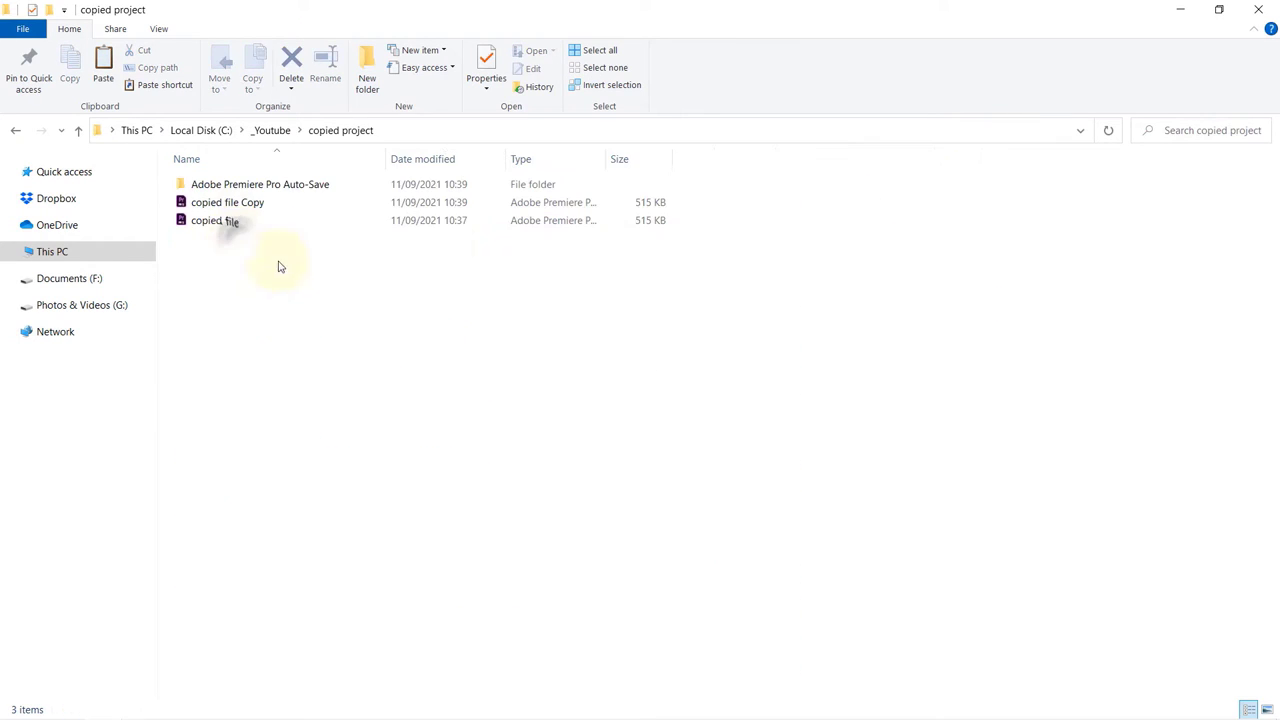
- Open copied file and relink its missing clips by finding 21_09_05_265.MP4 under _uploads
{"action": "double_click", "coordinate": [230, 224]}
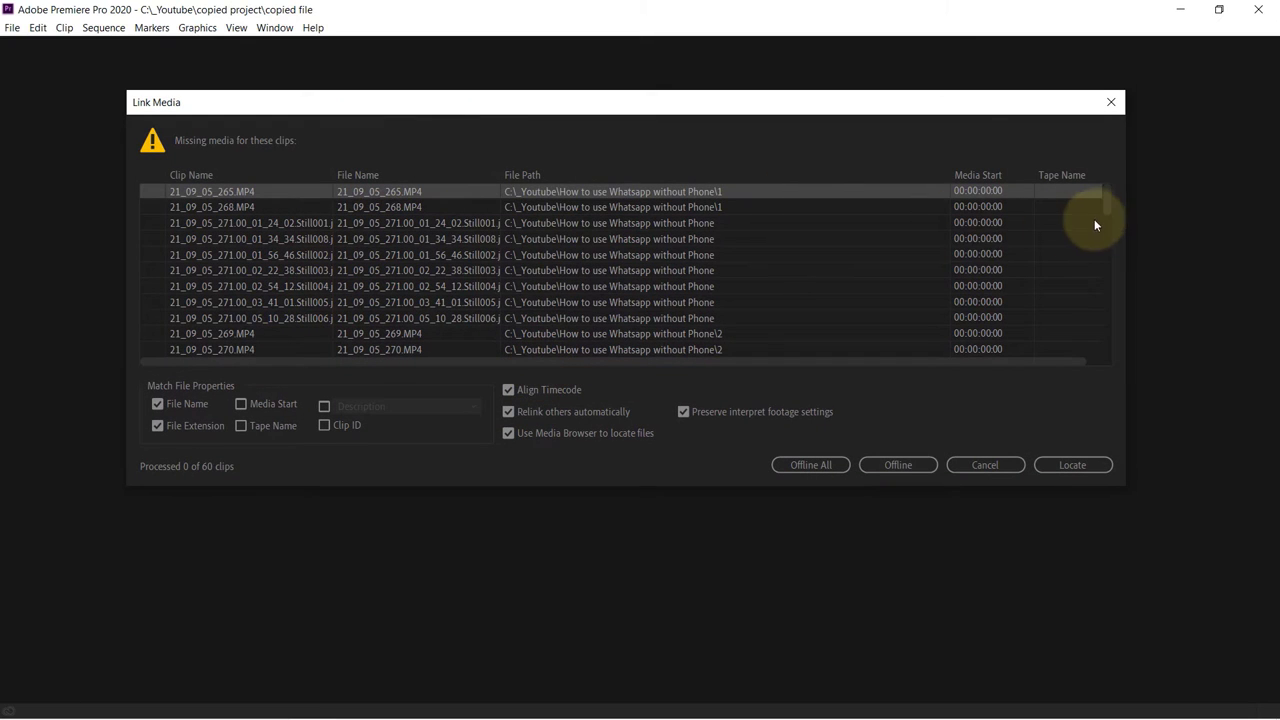
{"action": "left_click_drag", "start_coordinate": [1107, 202], "coordinate": [1104, 330]}
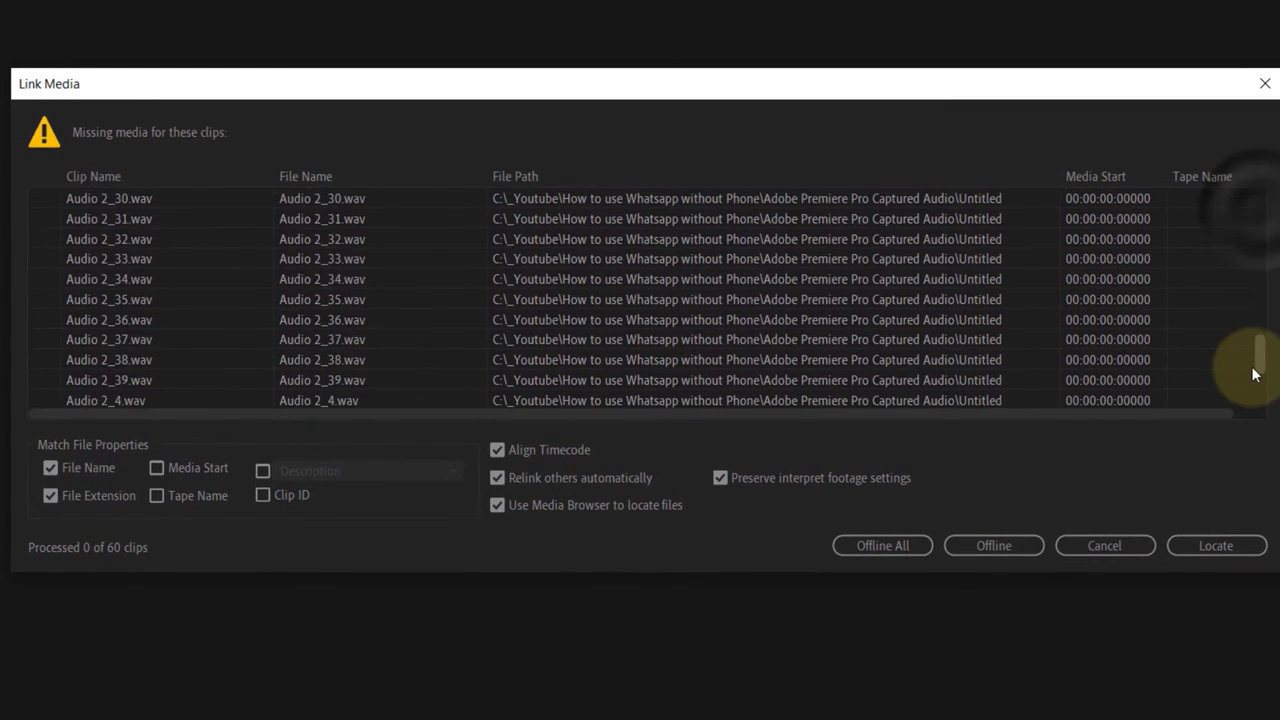
{"action": "left_click_drag", "start_coordinate": [1252, 367], "coordinate": [1264, 163]}
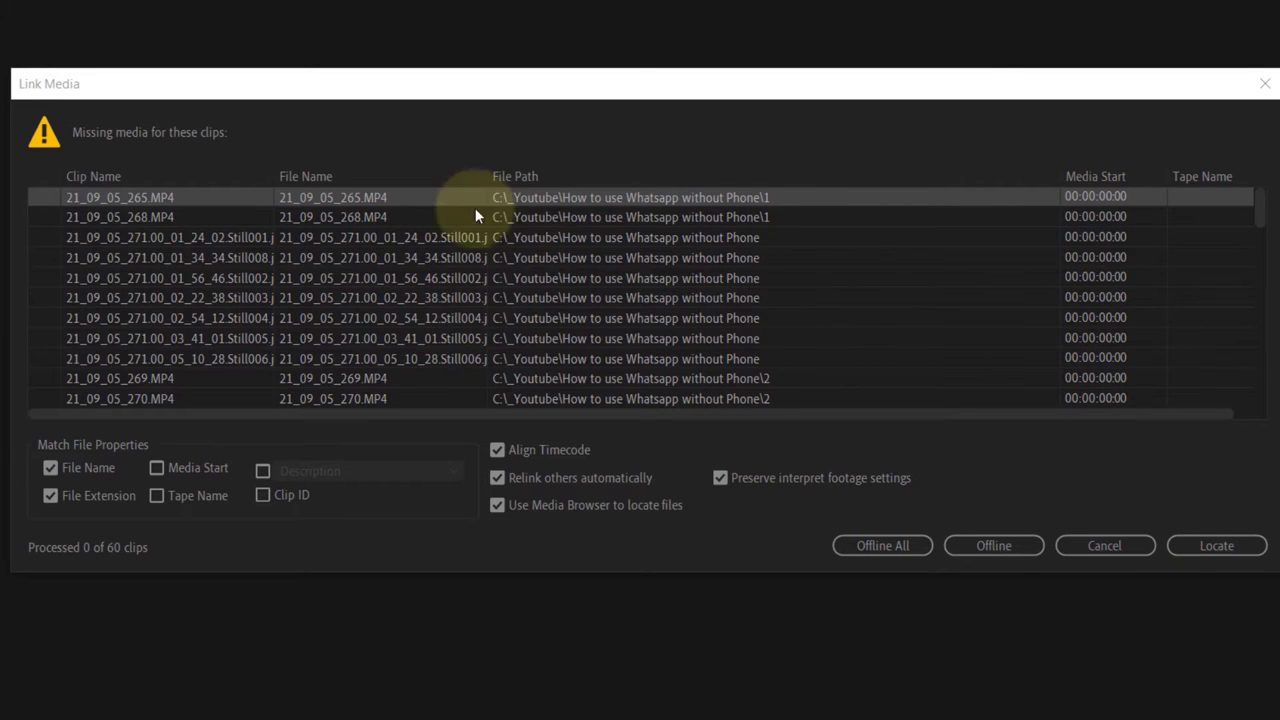
{"action": "left_click", "coordinate": [1236, 546]}
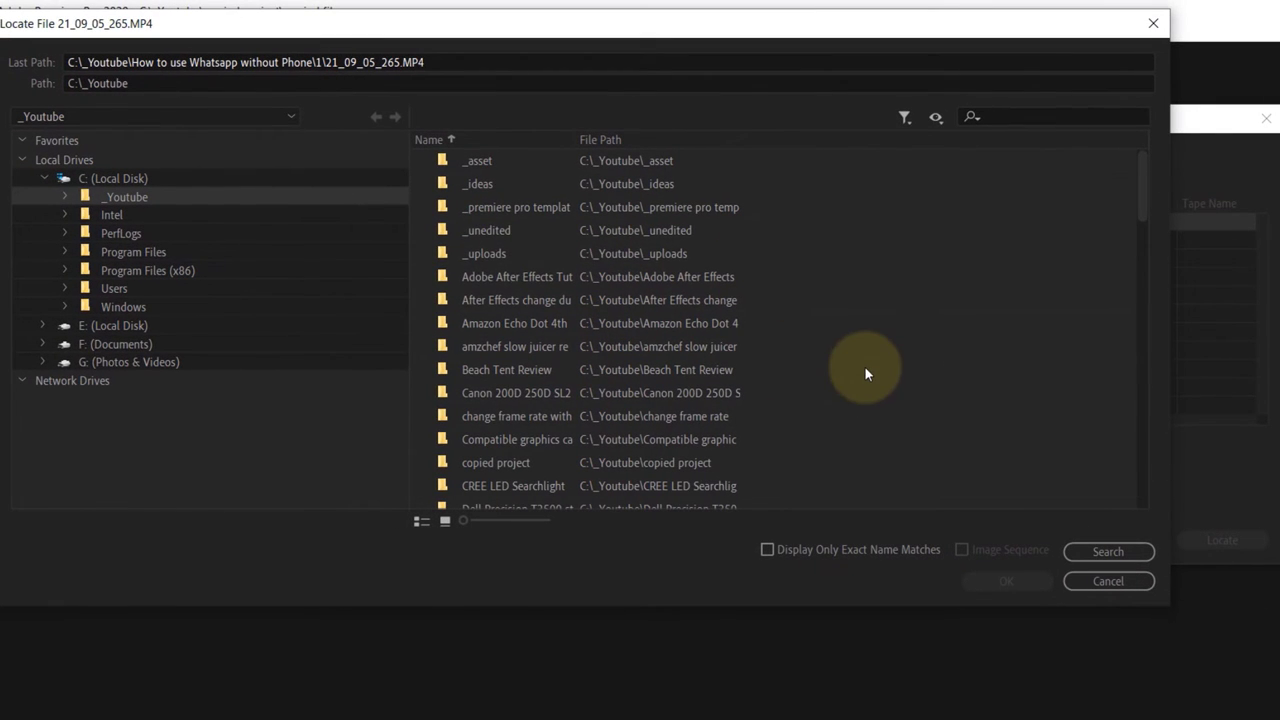
{"action": "left_click", "coordinate": [1107, 553]}
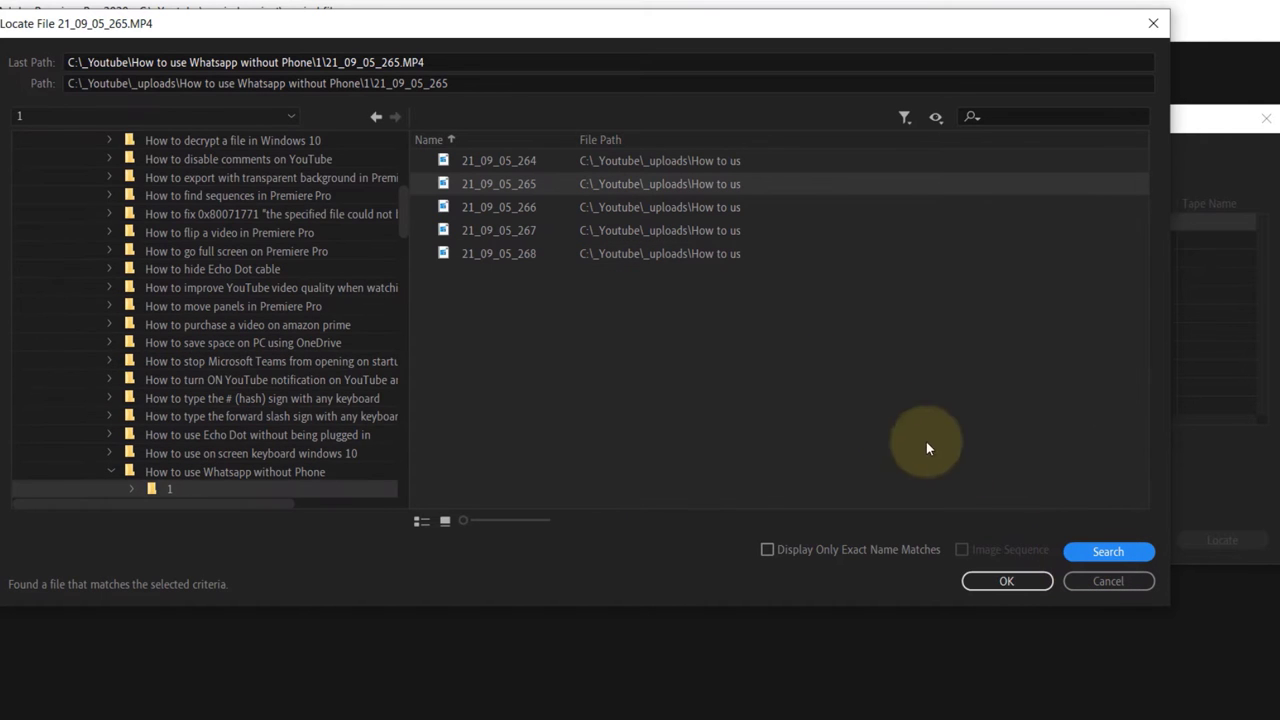
{"action": "left_click", "coordinate": [1006, 582]}
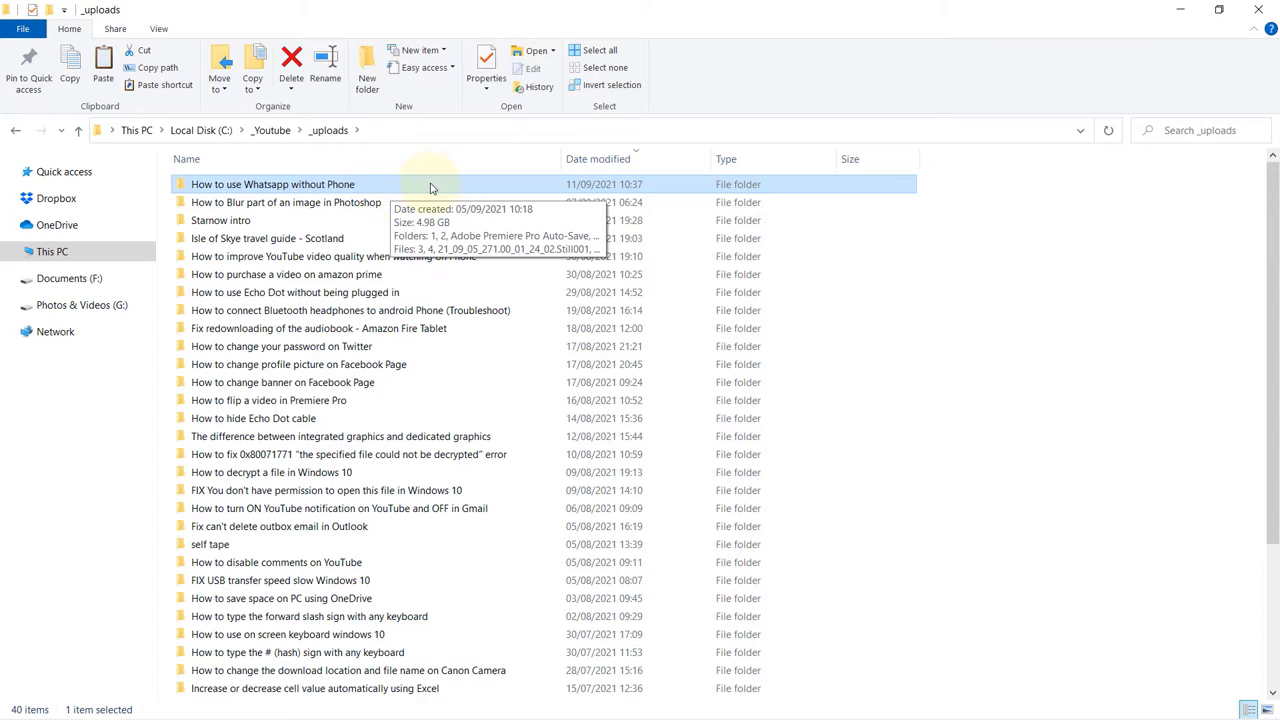
- Return the 'How to use Whatsapp without Phone' folder to _Youtube and switch back to Premiere Pro
{"action": "key", "text": "F2"}
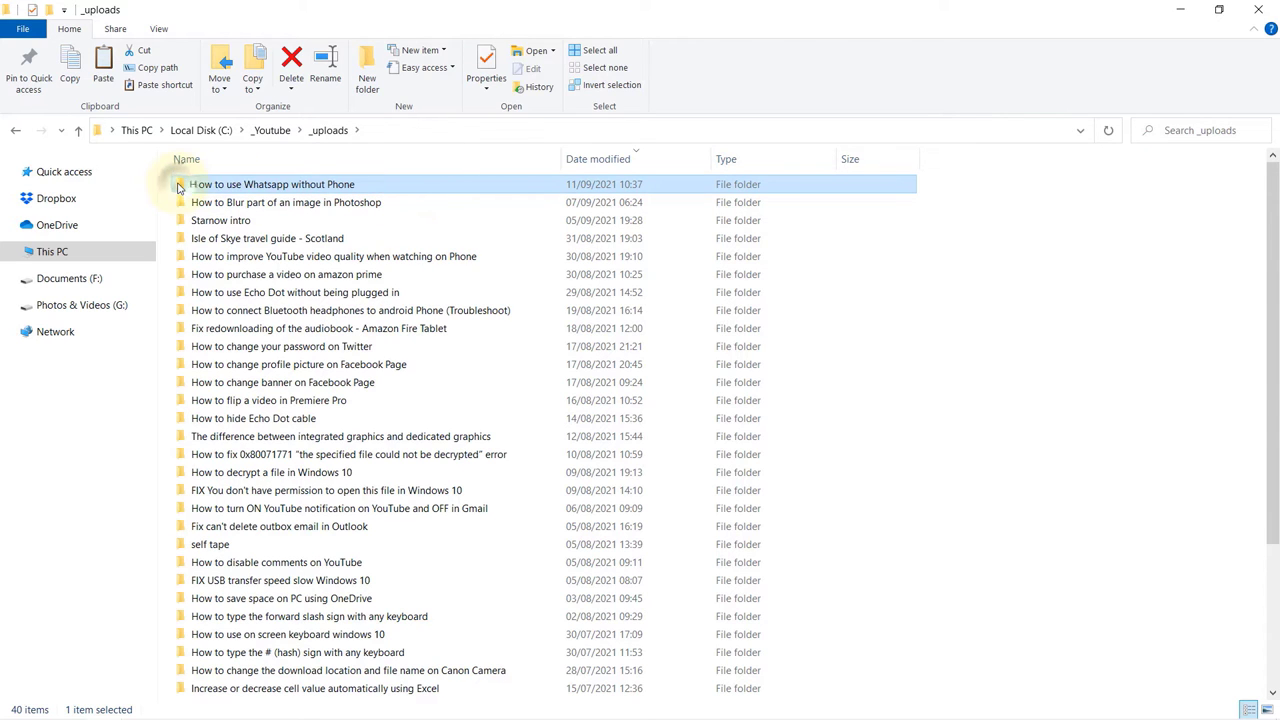
{"action": "left_click", "coordinate": [272, 131]}
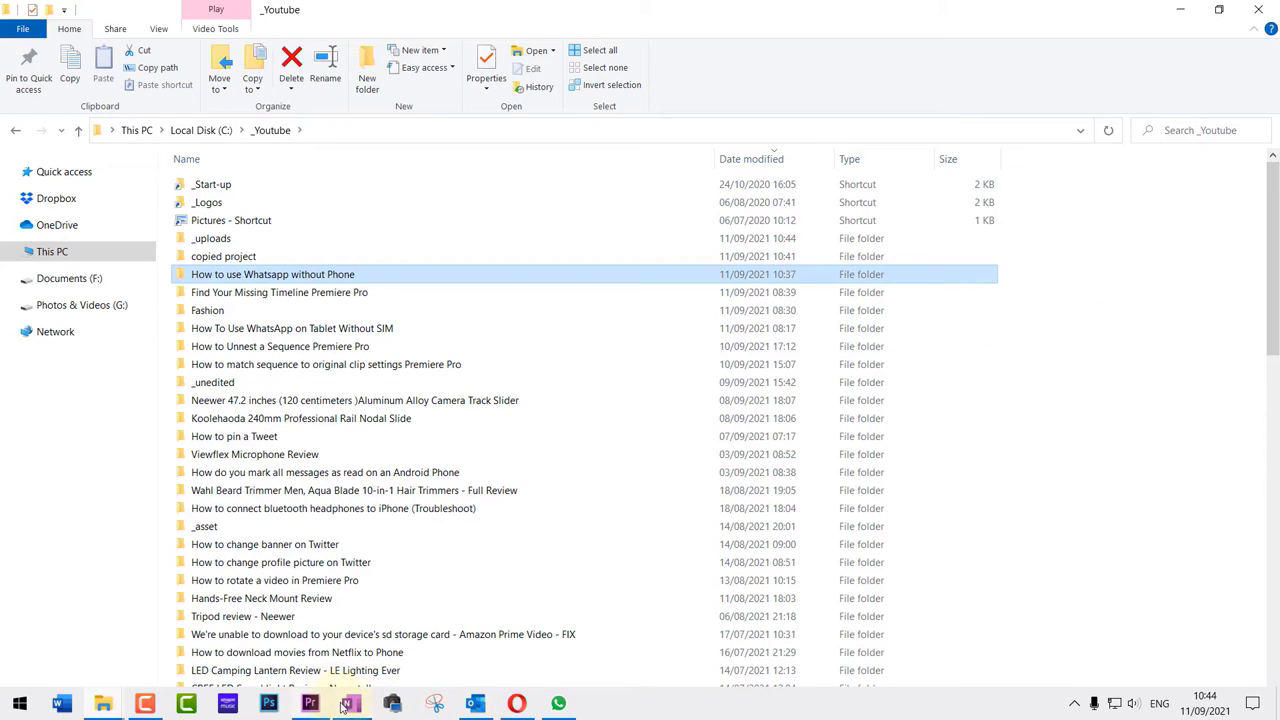
{"action": "left_click", "coordinate": [312, 704]}
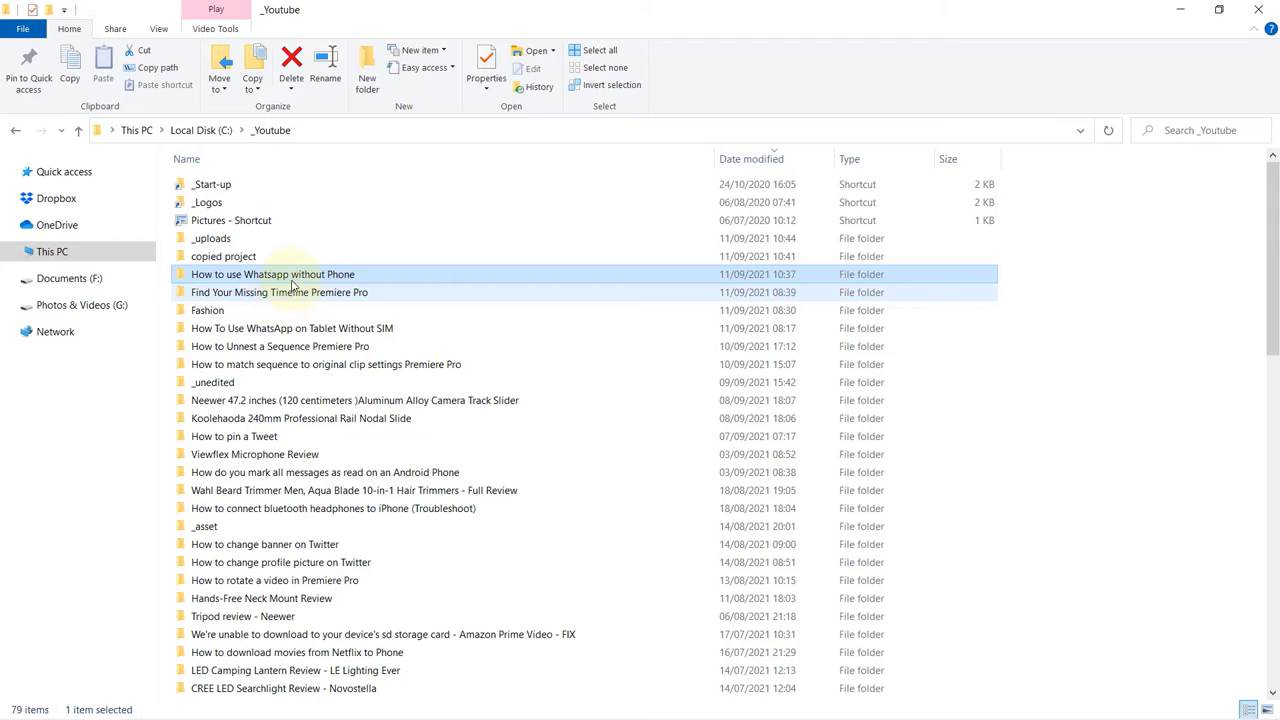
- Select all items in the Whatsapp folder, including Still004, and go to the copied project folder
{"action": "double_click", "coordinate": [287, 276]}
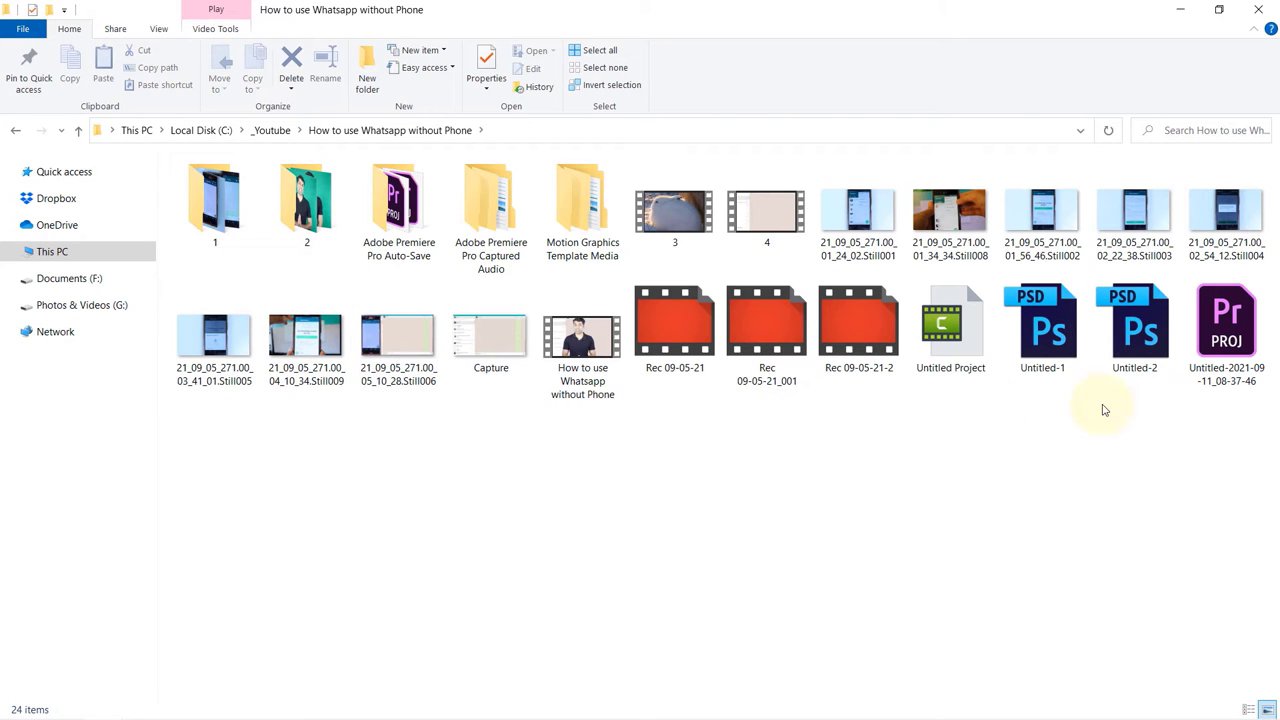
{"action": "left_click_drag", "start_coordinate": [1176, 417], "coordinate": [172, 157]}
{"action": "left_click", "coordinate": [1227, 210], "text": "ctrl"}
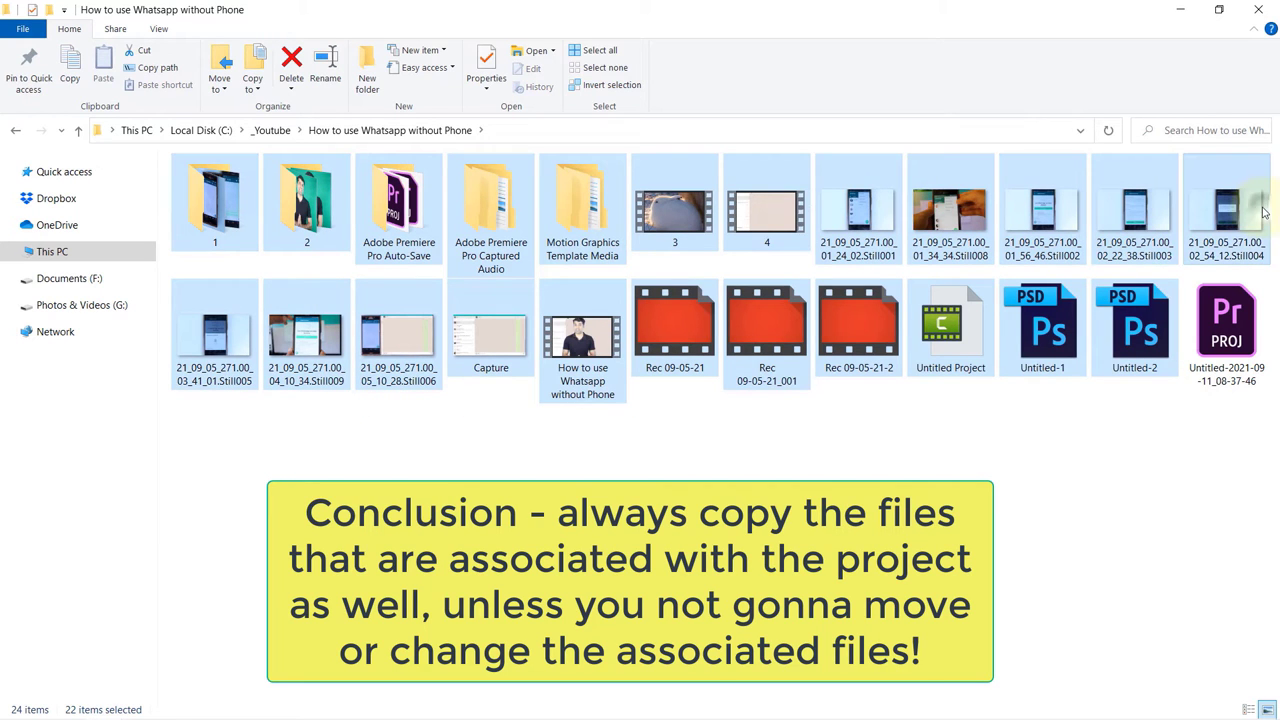
{"action": "left_click", "coordinate": [271, 130]}
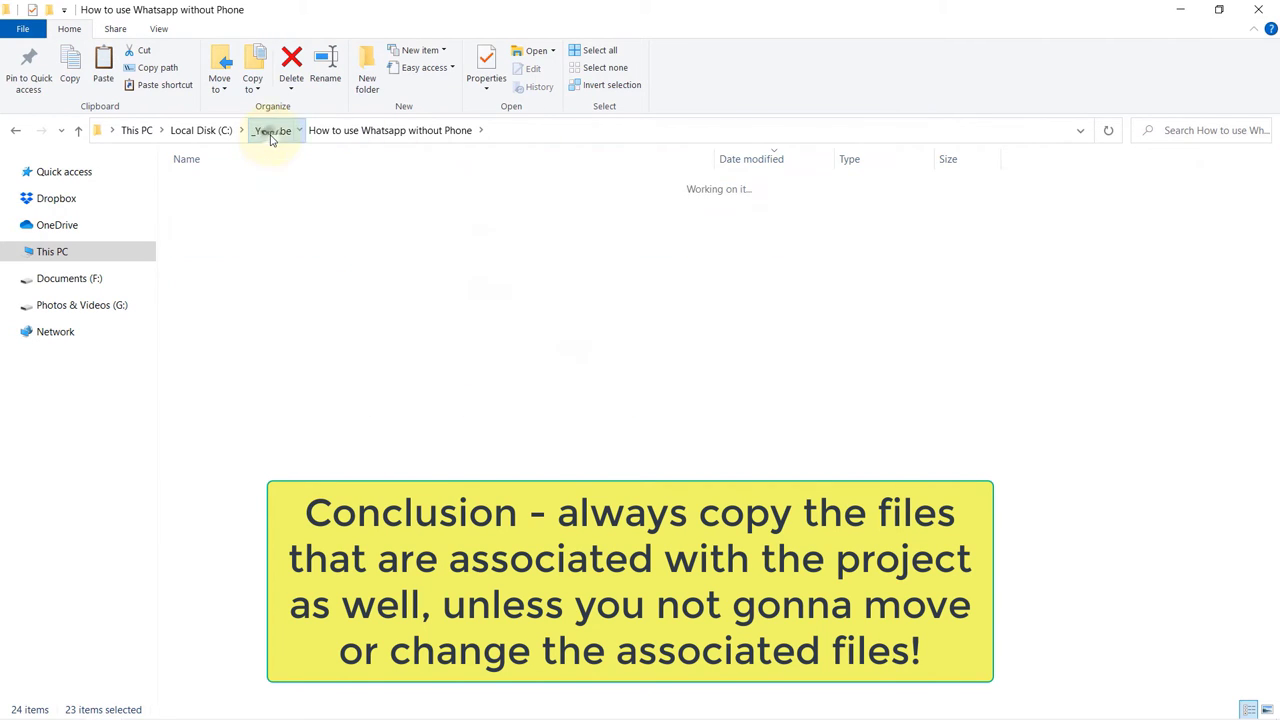
{"action": "double_click", "coordinate": [233, 258]}
- Paste the Whatsapp media into copied project and quit Premiere without saving
{"action": "key", "text": "ctrl+v"}
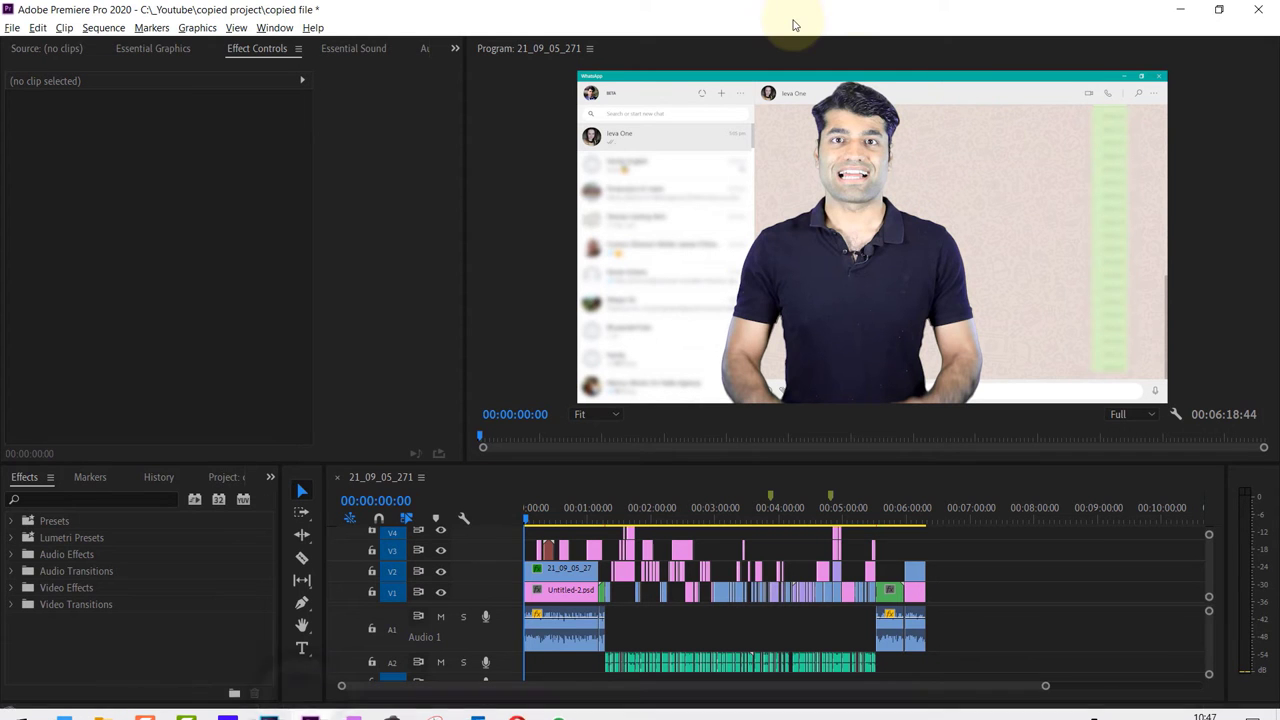
{"action": "key", "text": "ctrl+q"}
{"action": "left_click", "coordinate": [643, 381]}
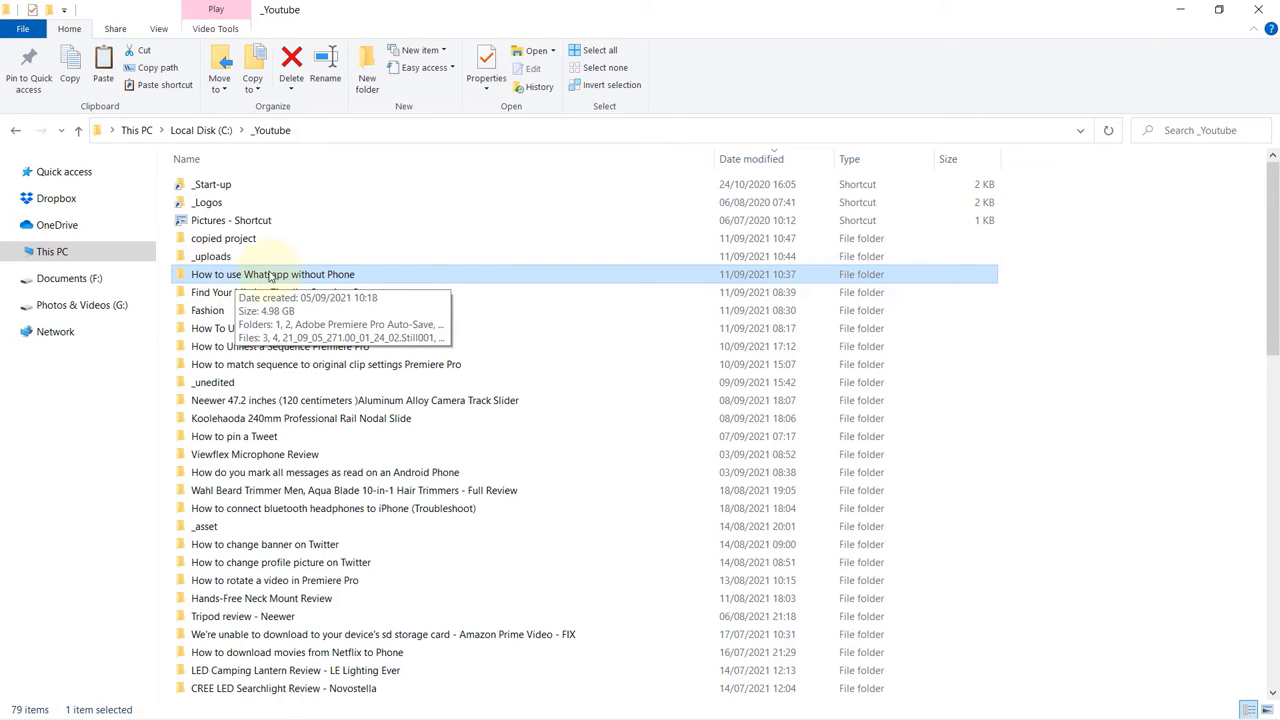
- Move the original Whatsapp folder into Fashion and open the copied project folder
{"action": "left_click_drag", "start_coordinate": [251, 277], "coordinate": [239, 316]}
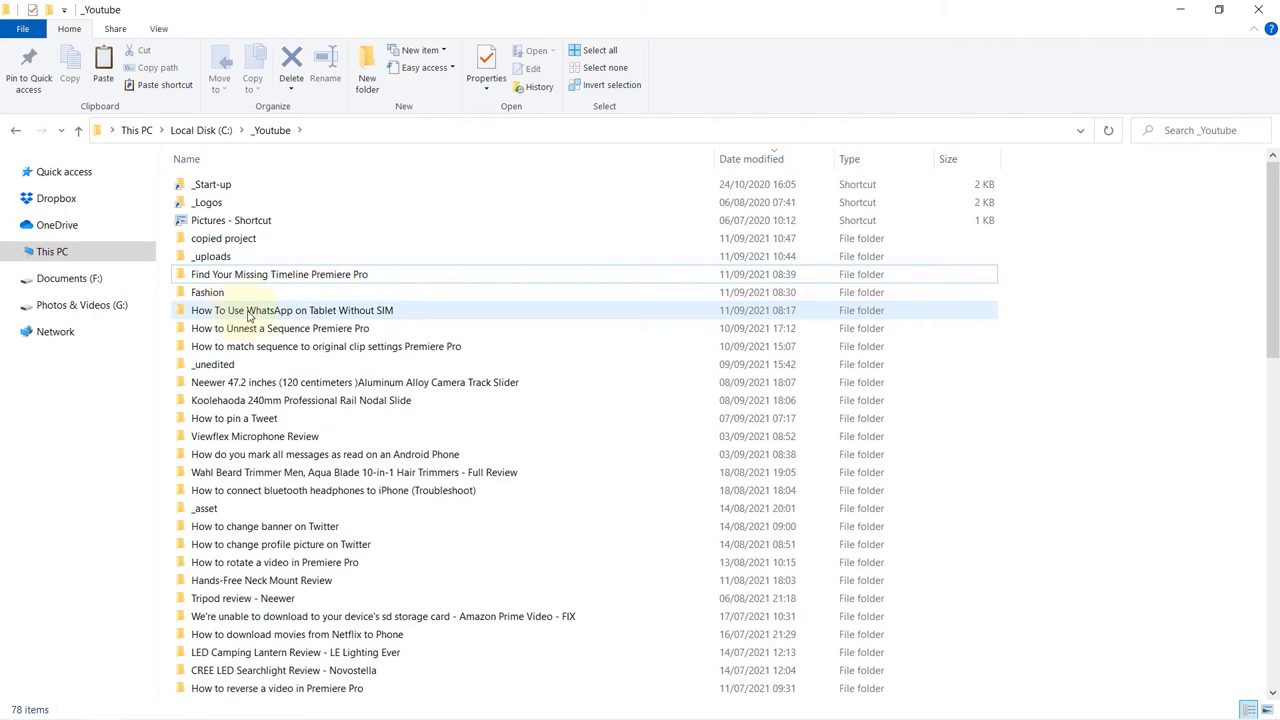
{"action": "left_click", "coordinate": [258, 239]}
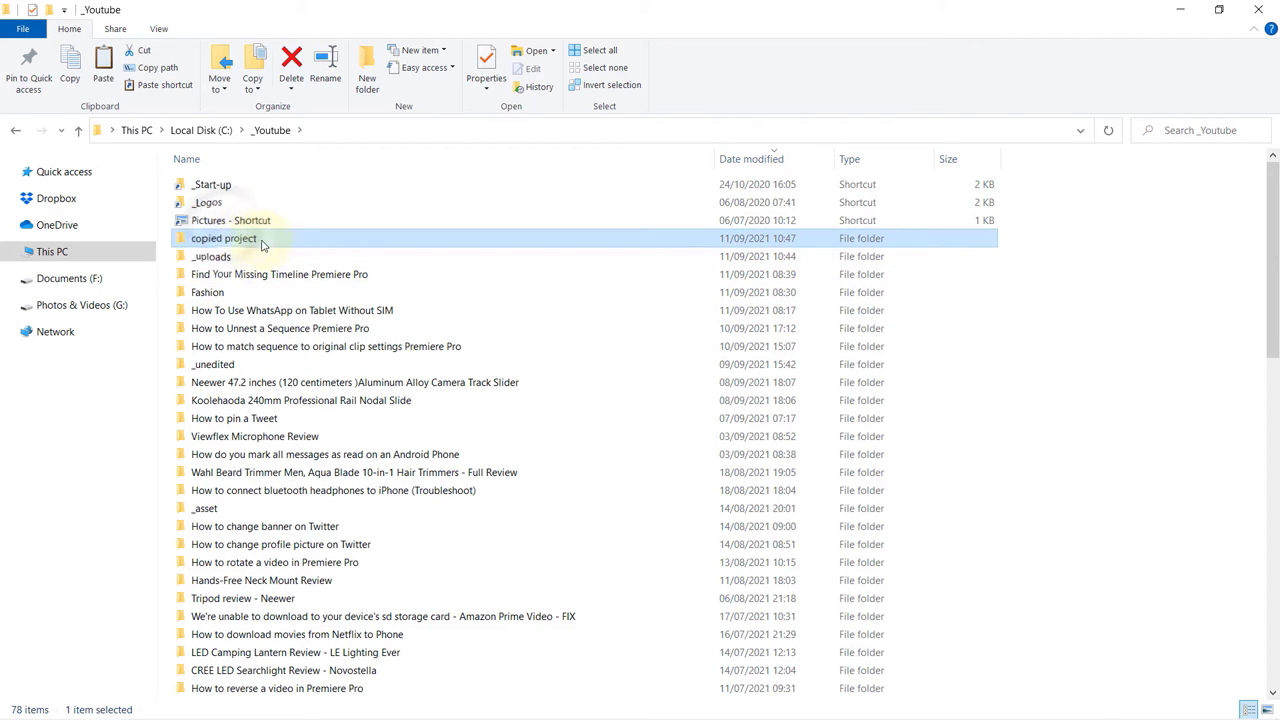
{"action": "double_click", "coordinate": [280, 244]}
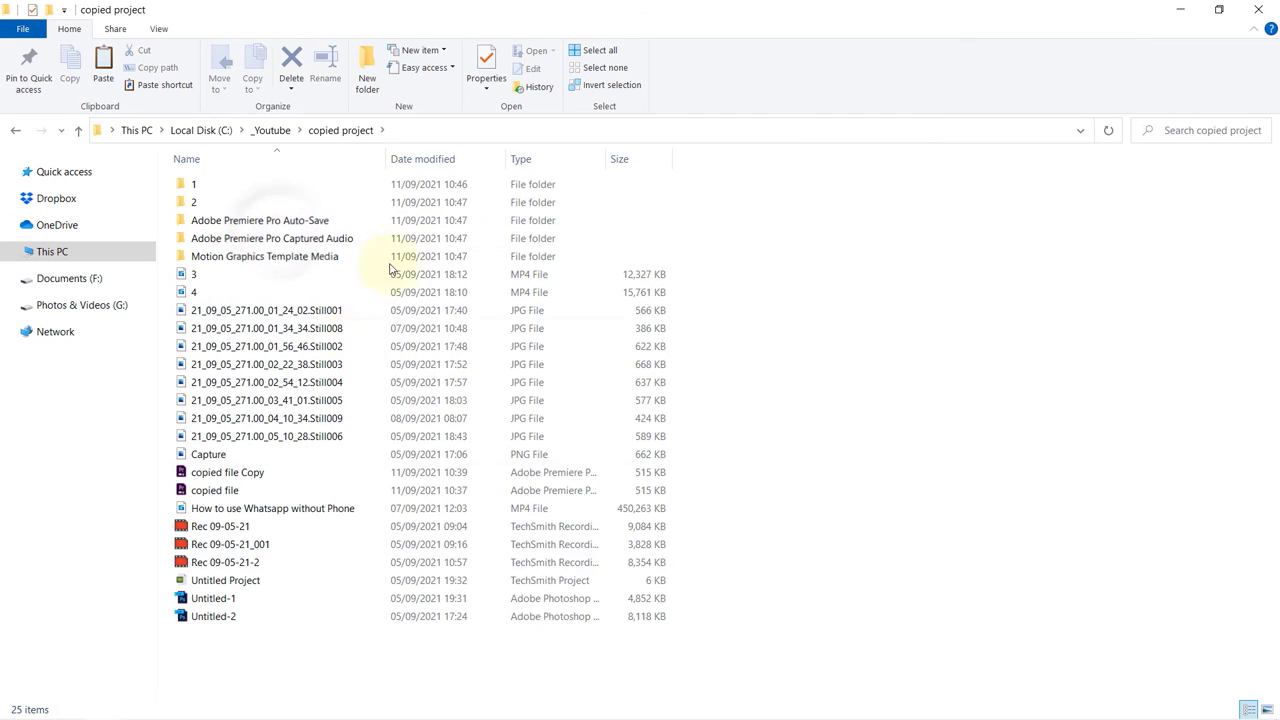
- Open copied file, relink its missing media to the copied project folder, and scrub the sequence to check
{"action": "double_click", "coordinate": [238, 492]}
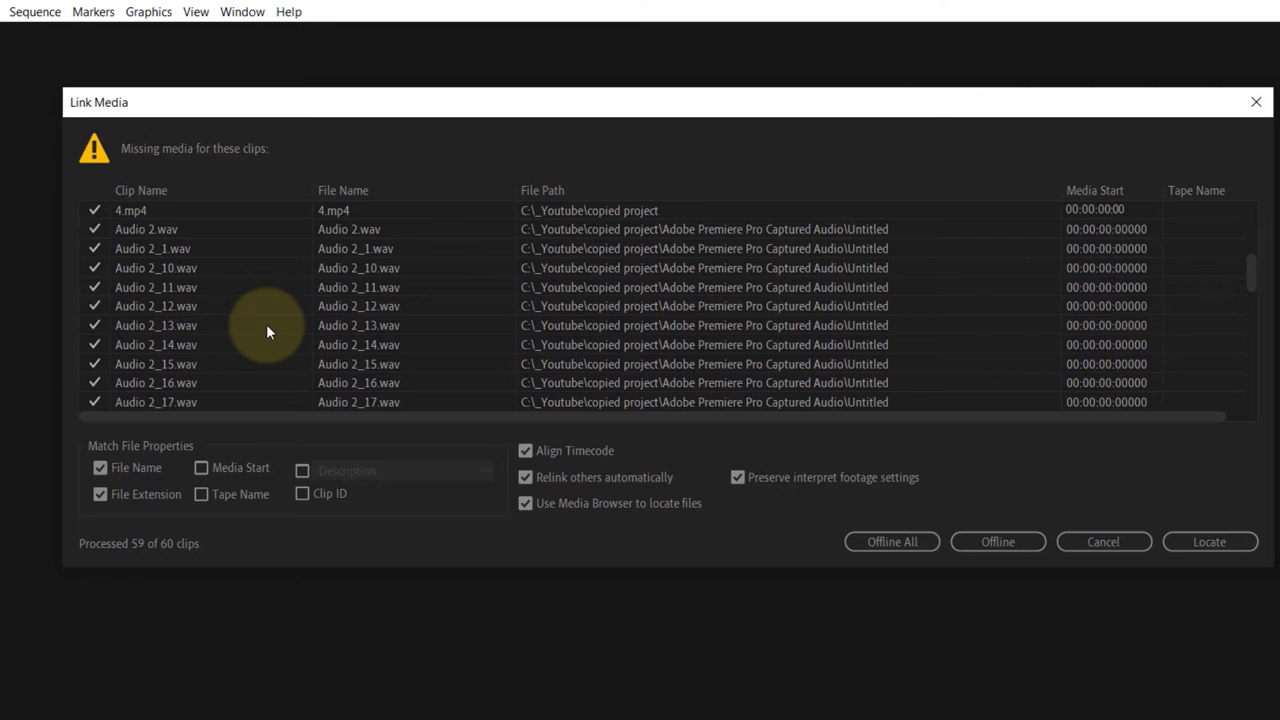
{"action": "scroll", "coordinate": [266, 324], "scroll_direction": "down", "scroll_amount": 5}
{"action": "scroll", "coordinate": [280, 334], "scroll_direction": "up", "scroll_amount": 10}
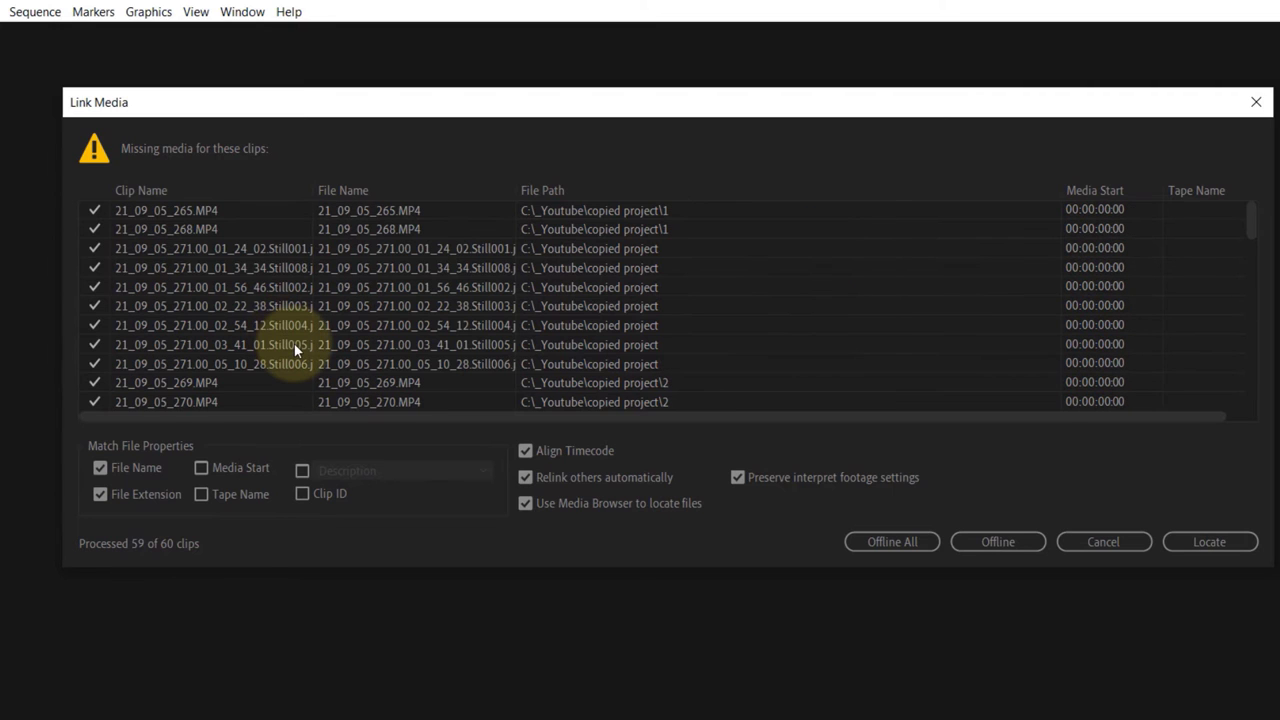
{"action": "left_click", "coordinate": [1210, 542]}
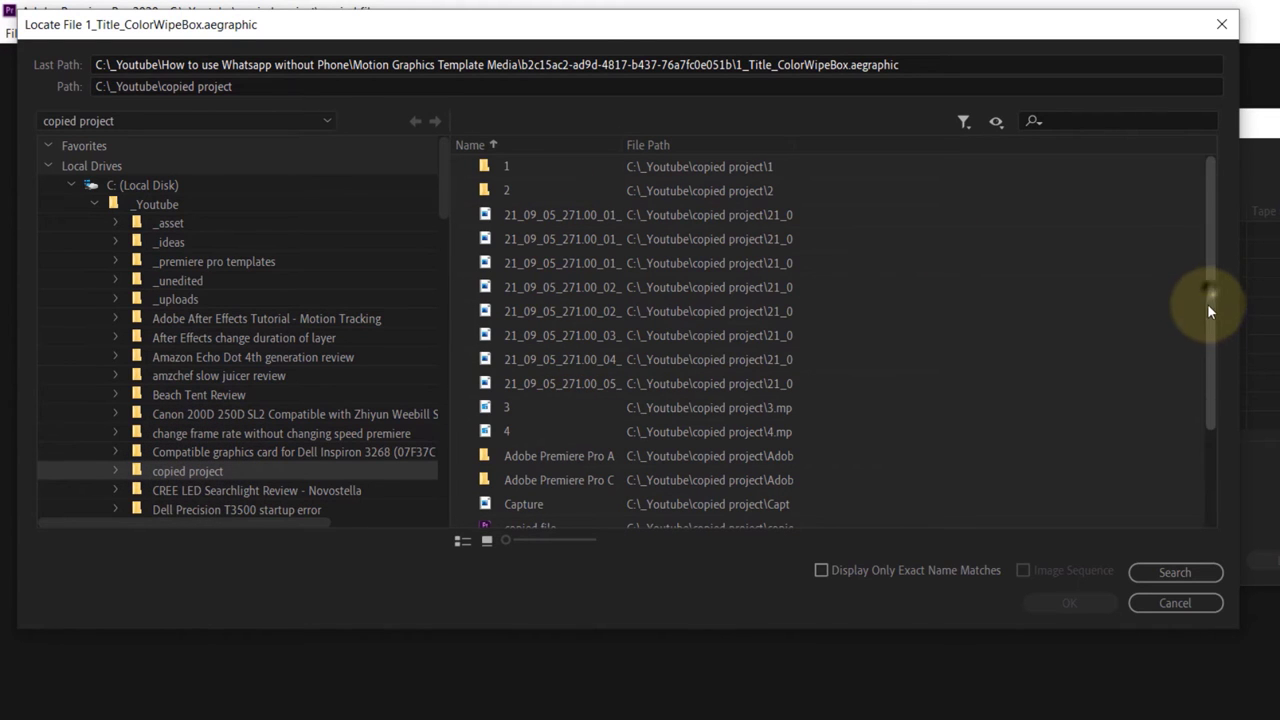
{"action": "scroll", "coordinate": [1206, 331], "scroll_direction": "down", "scroll_amount": 3}
{"action": "scroll", "coordinate": [1169, 315], "scroll_direction": "up", "scroll_amount": 3}
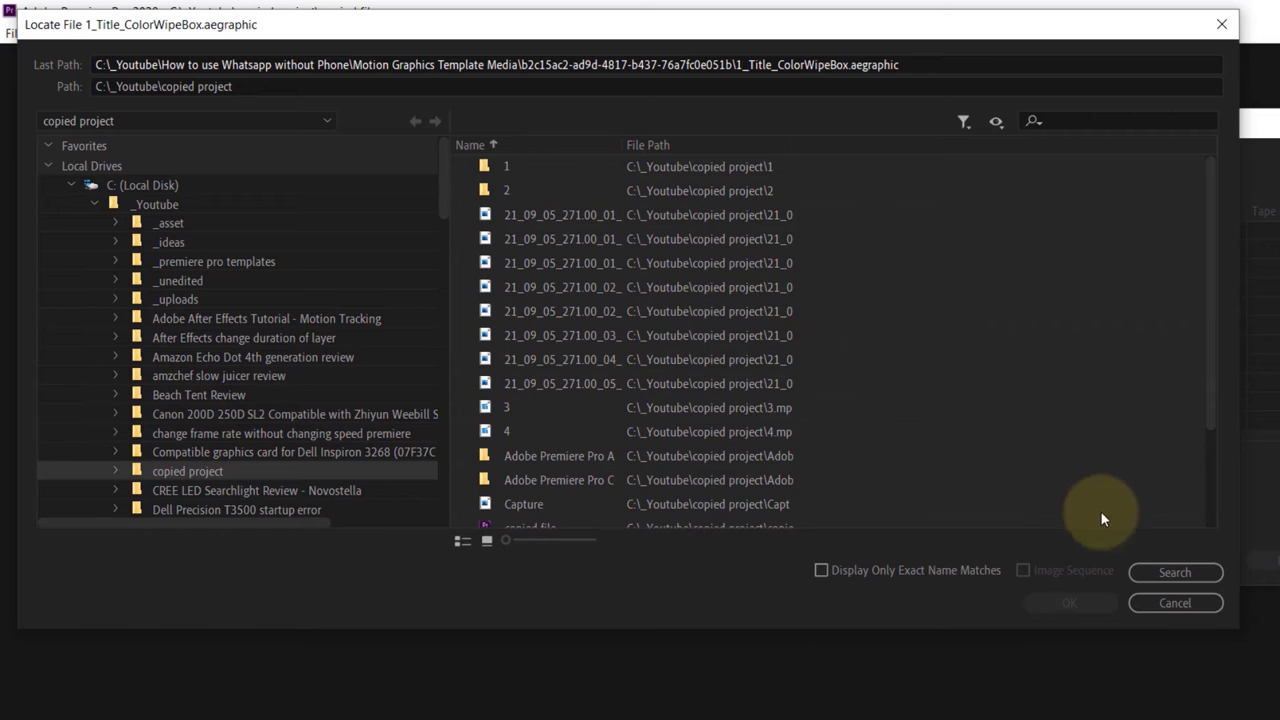
{"action": "left_click", "coordinate": [1175, 572]}
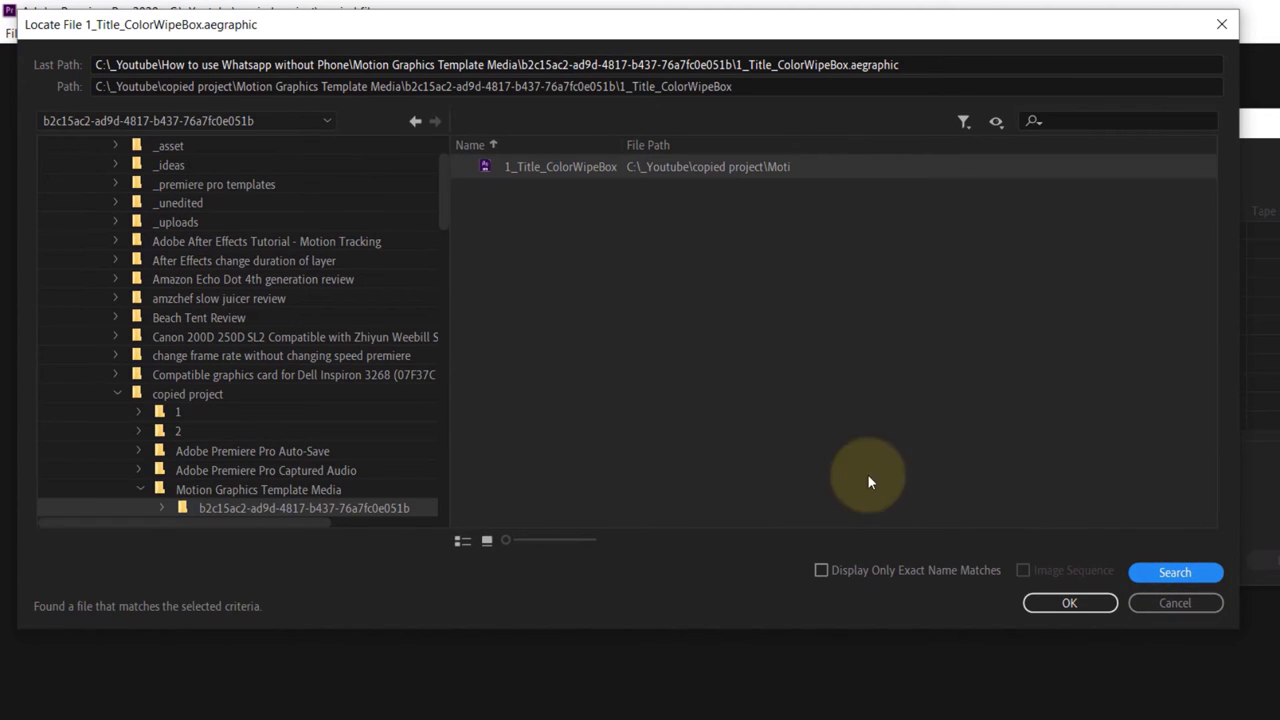
{"action": "left_click", "coordinate": [1069, 603]}
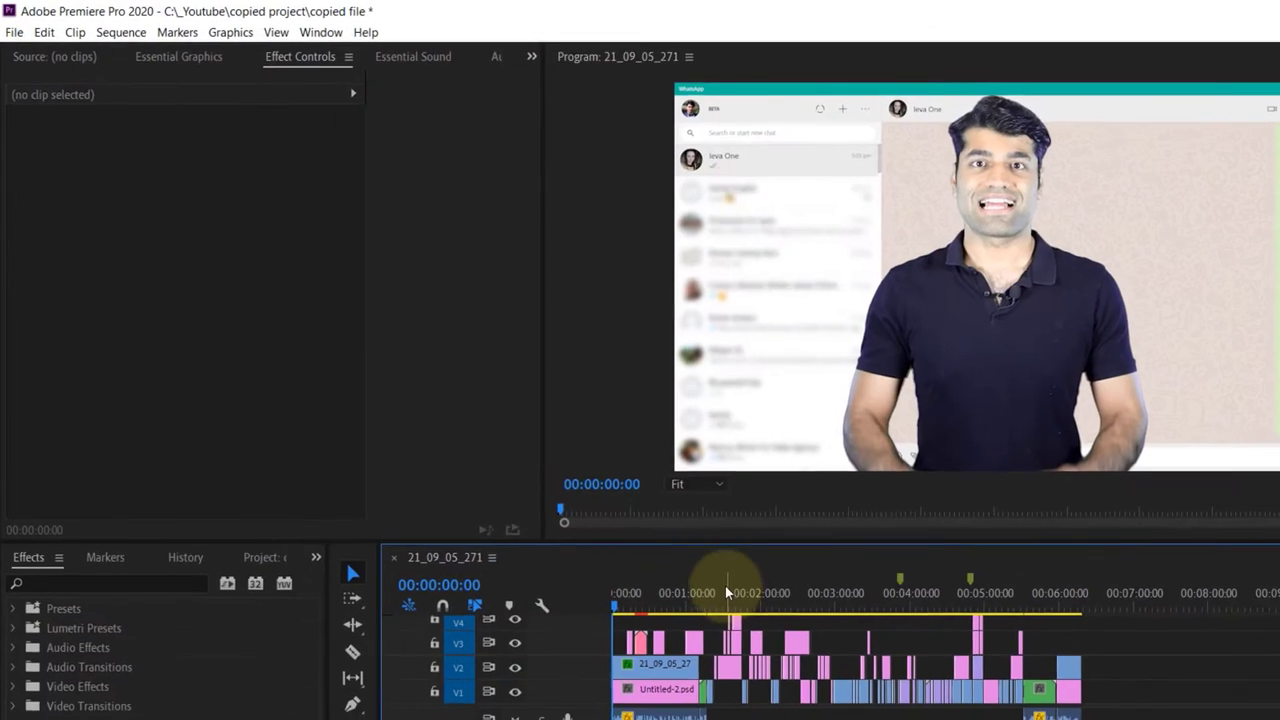
{"action": "left_click_drag", "start_coordinate": [725, 586], "coordinate": [981, 579]}
{"action": "left_click_drag", "start_coordinate": [840, 495], "coordinate": [537, 491]}
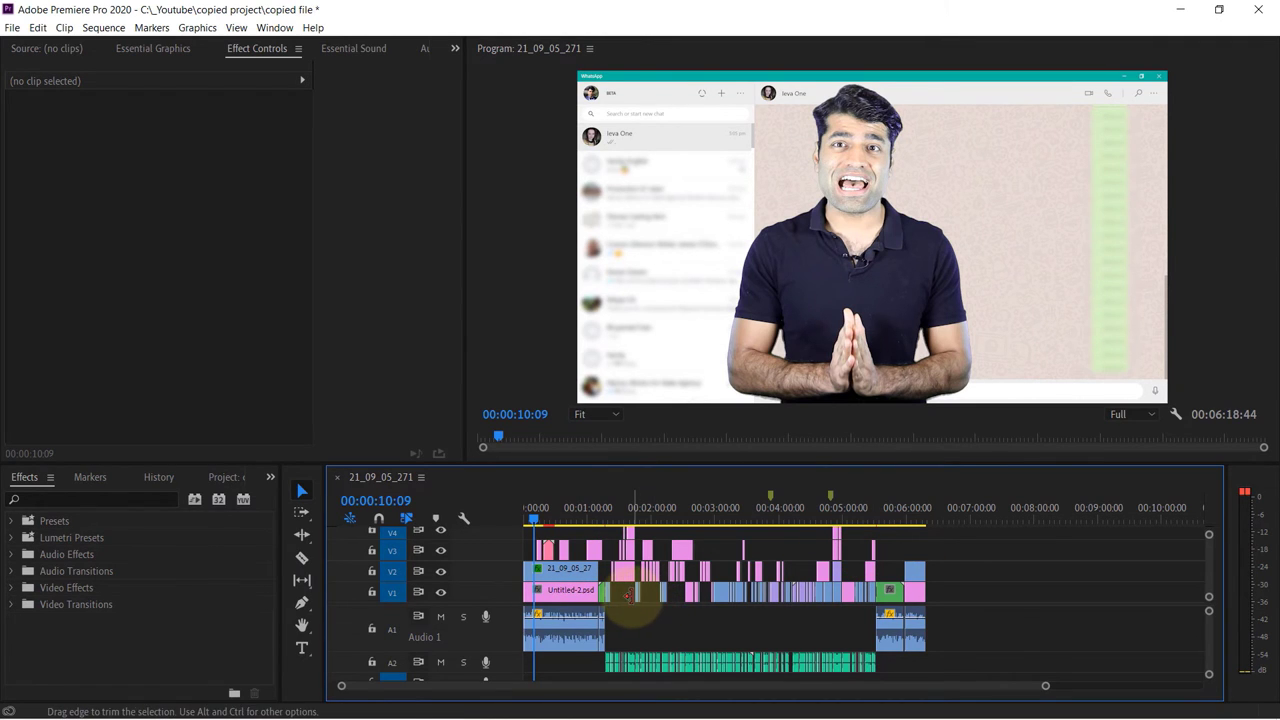
- Use Reveal in Explorer on the V2 clip 21_09_05_271.MP4 to show its source file
{"action": "left_click", "coordinate": [565, 575]}
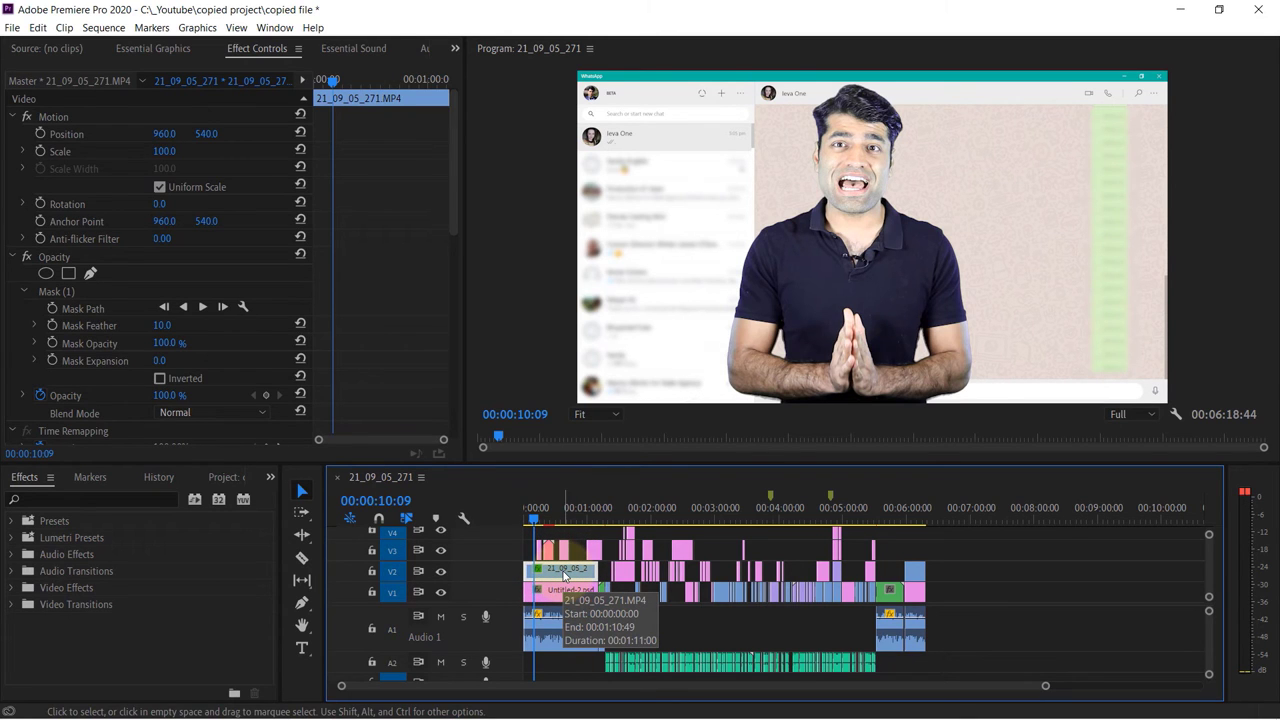
{"action": "right_click", "coordinate": [565, 576]}
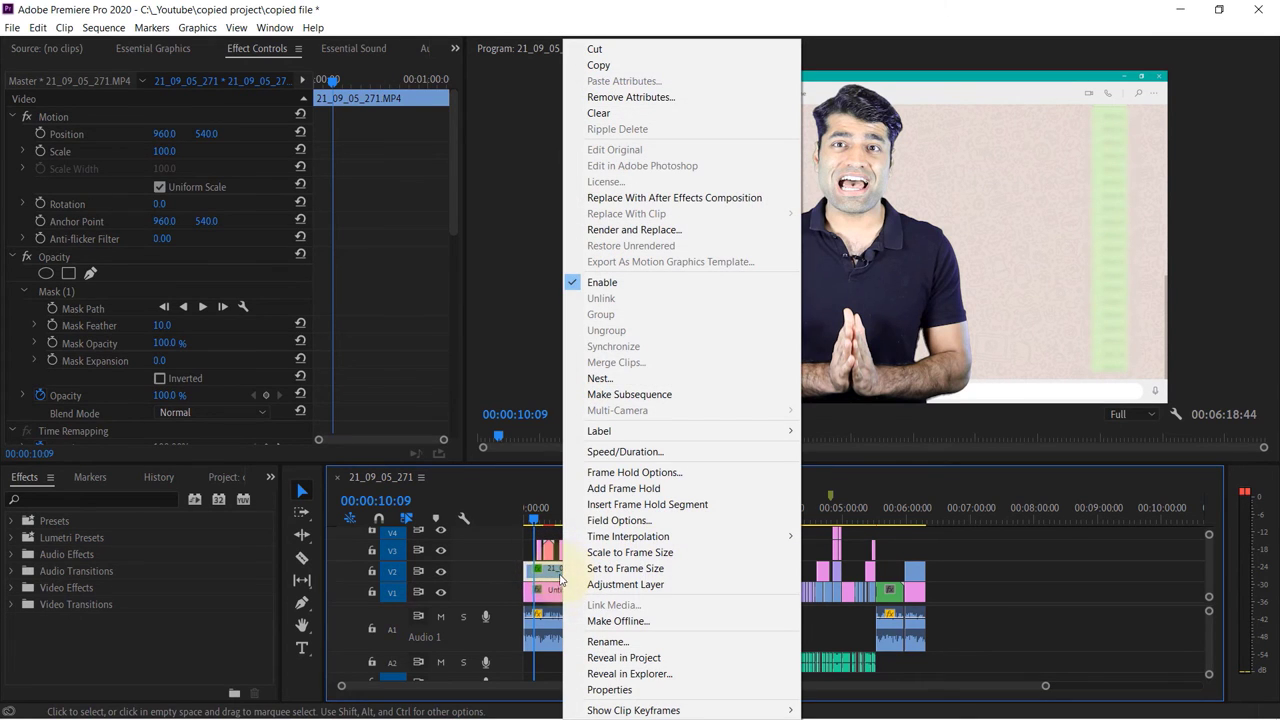
{"action": "left_click", "coordinate": [663, 675]}
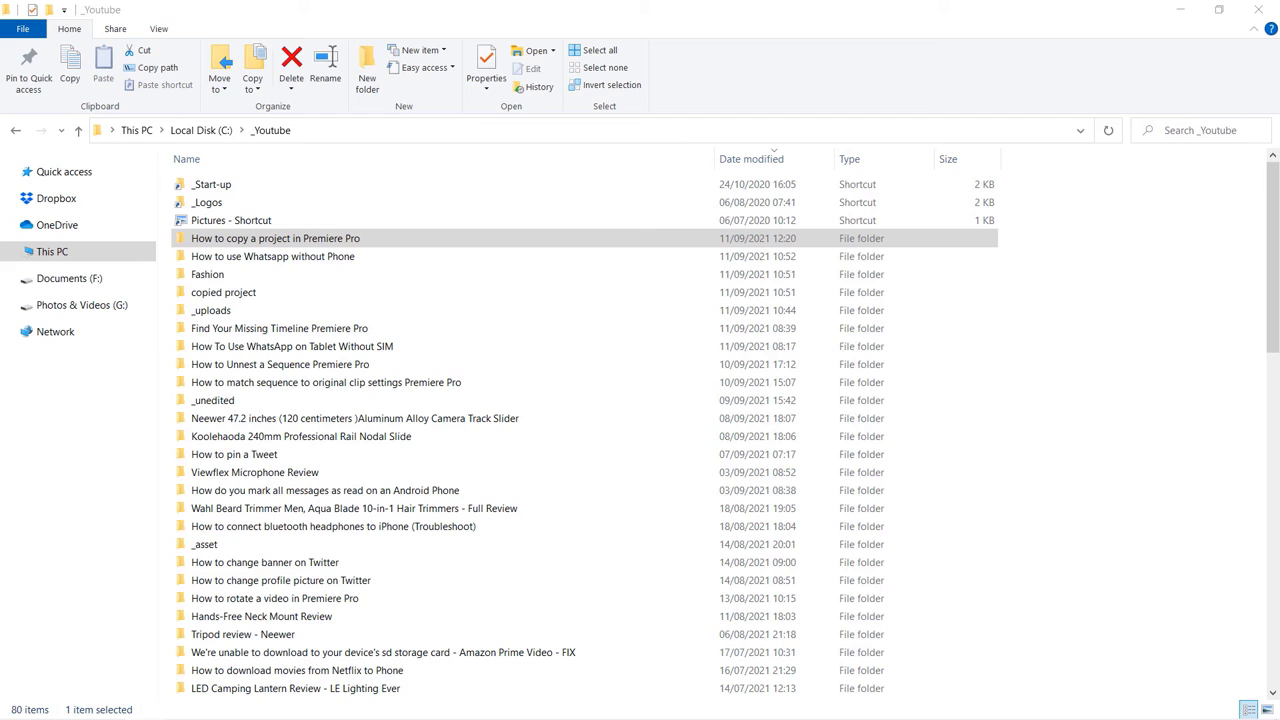
- Copy-paste the How to use Whatsapp without Phone folder within _Youtube, creating its '- Copy' duplicate
{"action": "left_click", "coordinate": [306, 256]}
{"action": "key", "text": "ctrl+c"}
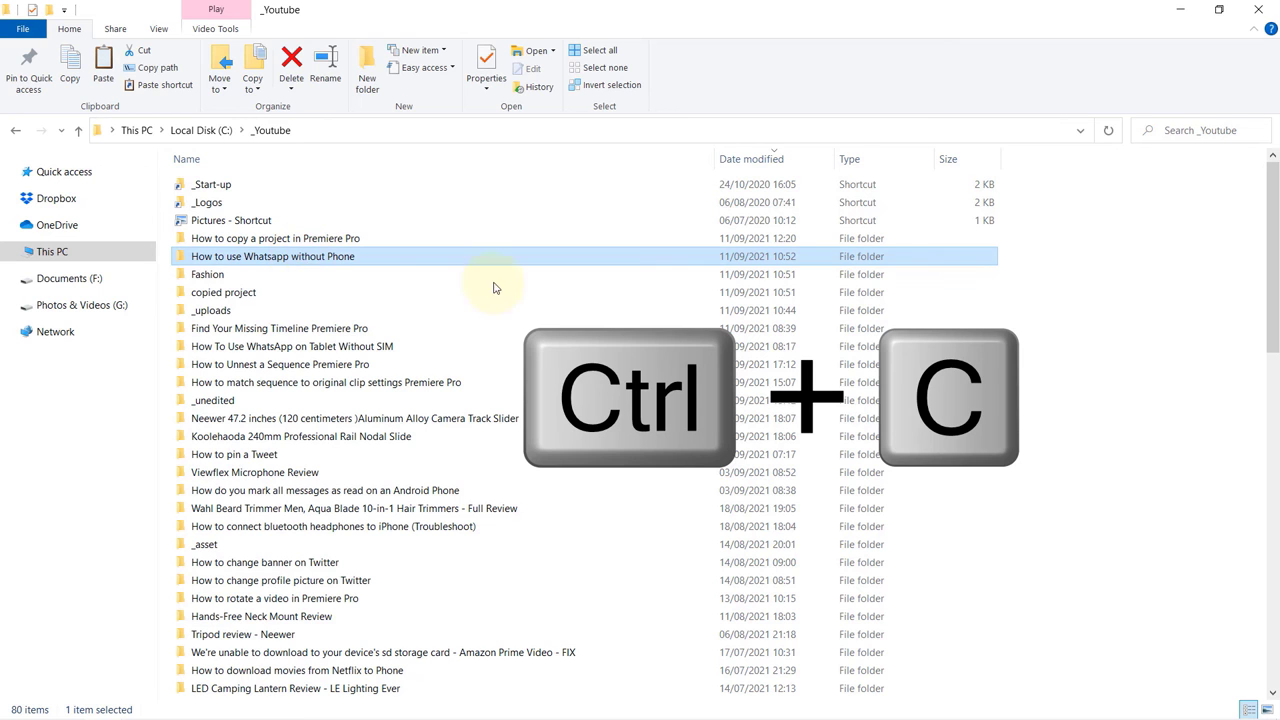
{"action": "key", "text": "ctrl+v"}
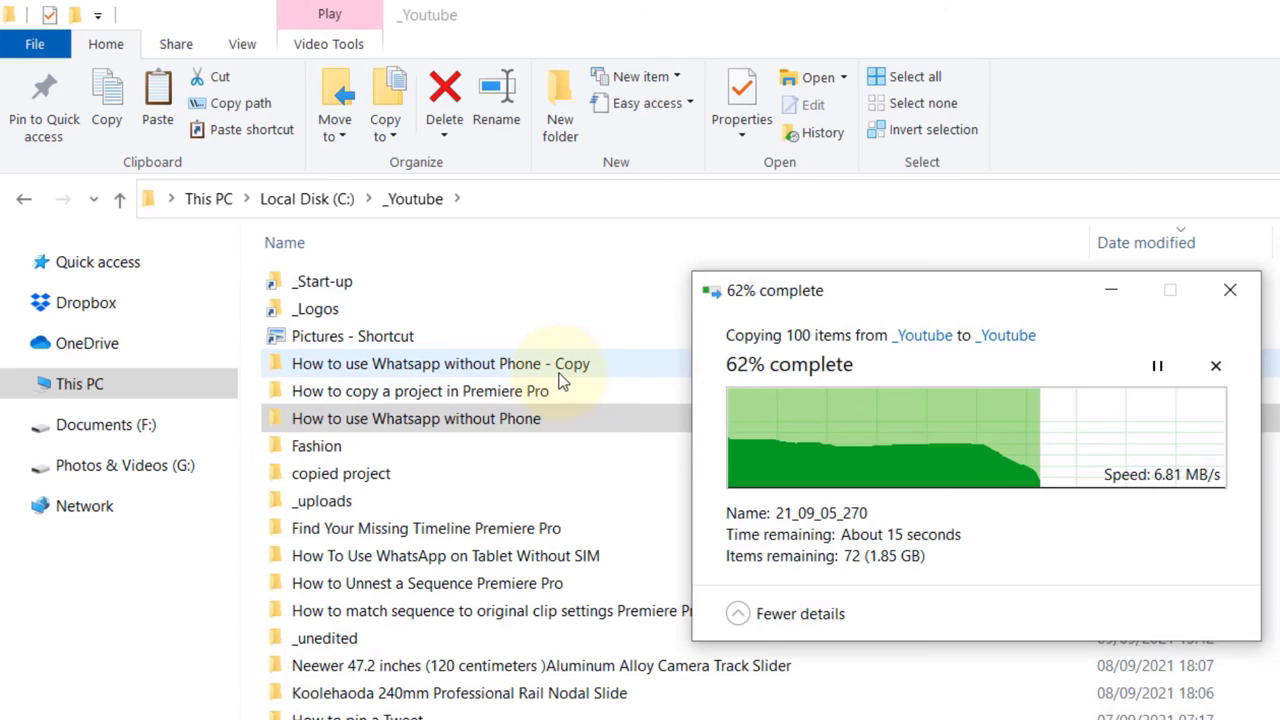
{"action": "left_click", "coordinate": [598, 364]}
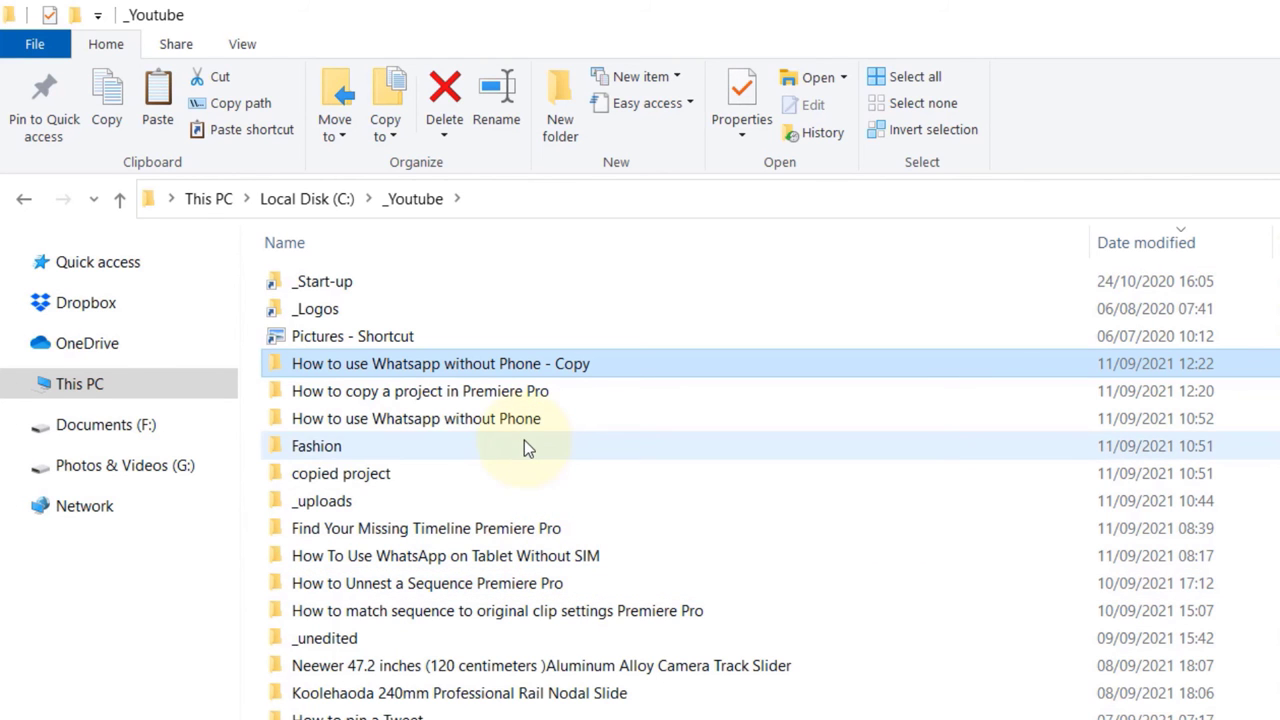
- Open Untitled-2021-09-11_08-37-46 from the - Copy folder and reveal the V2 clip's source file in Explorer
{"action": "double_click", "coordinate": [490, 364]}
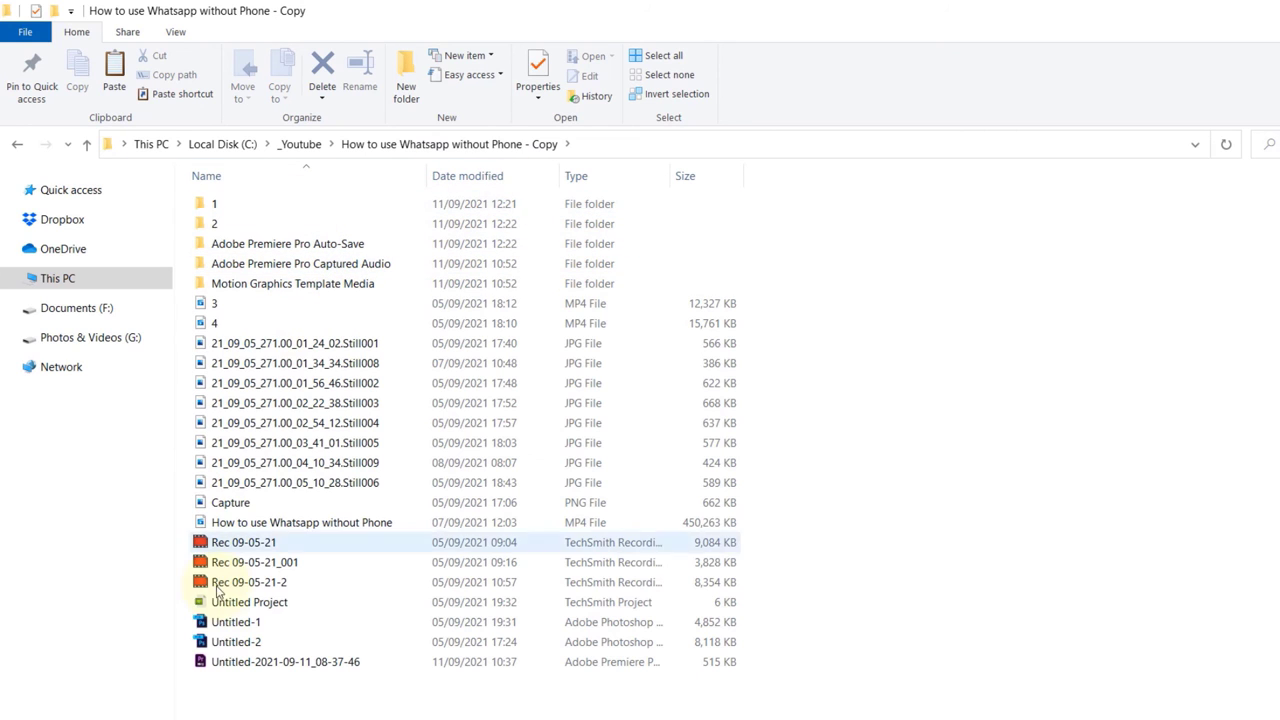
{"action": "left_click", "coordinate": [285, 665]}
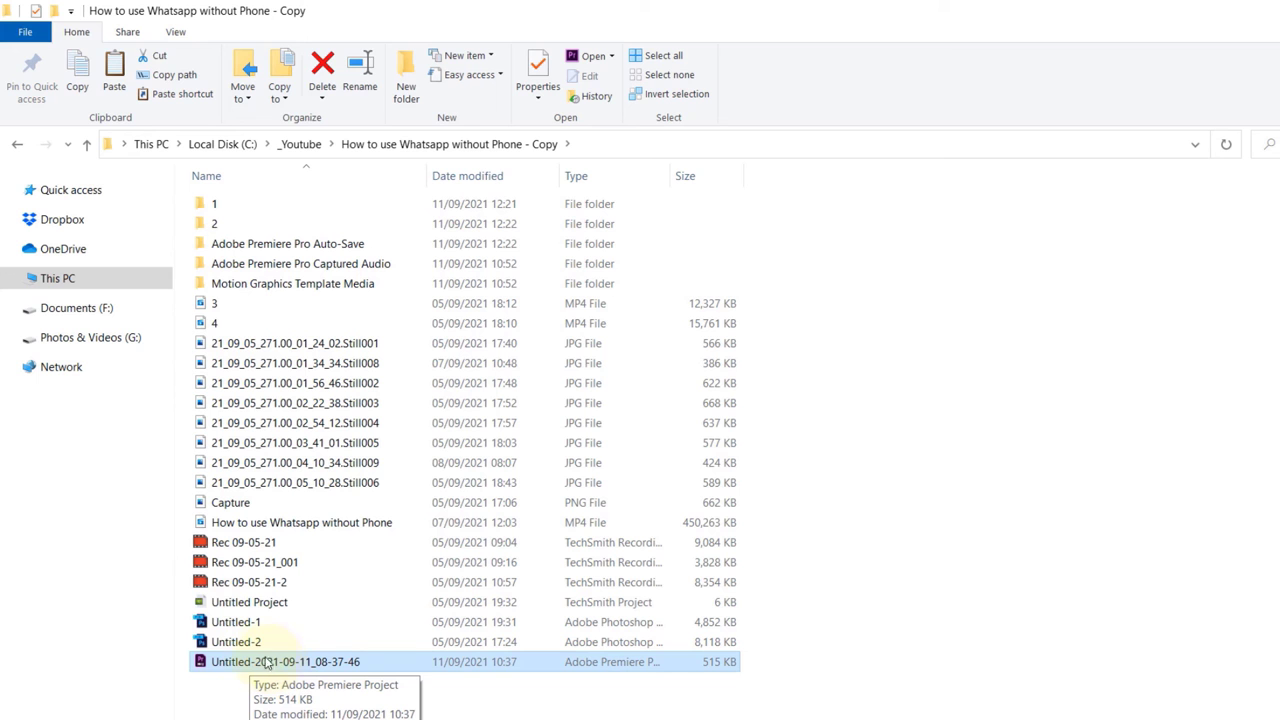
{"action": "double_click", "coordinate": [254, 662]}
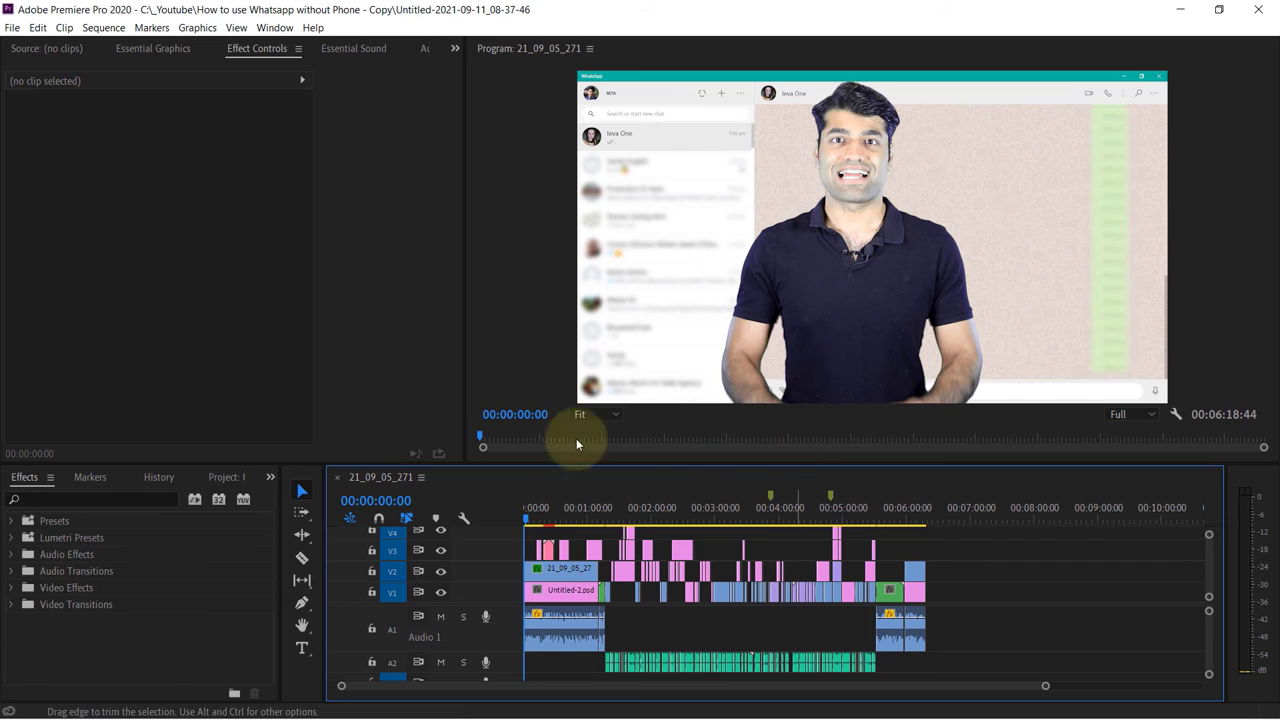
{"action": "right_click", "coordinate": [565, 573]}
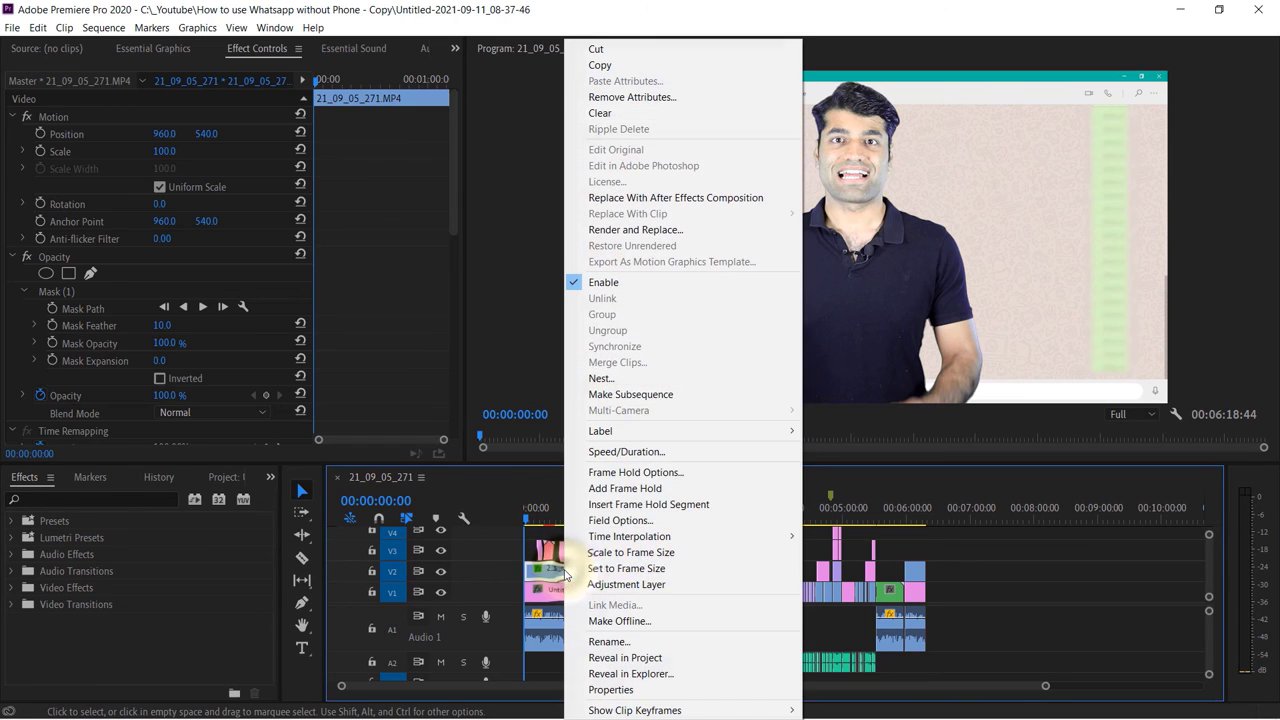
{"action": "left_click", "coordinate": [657, 676]}
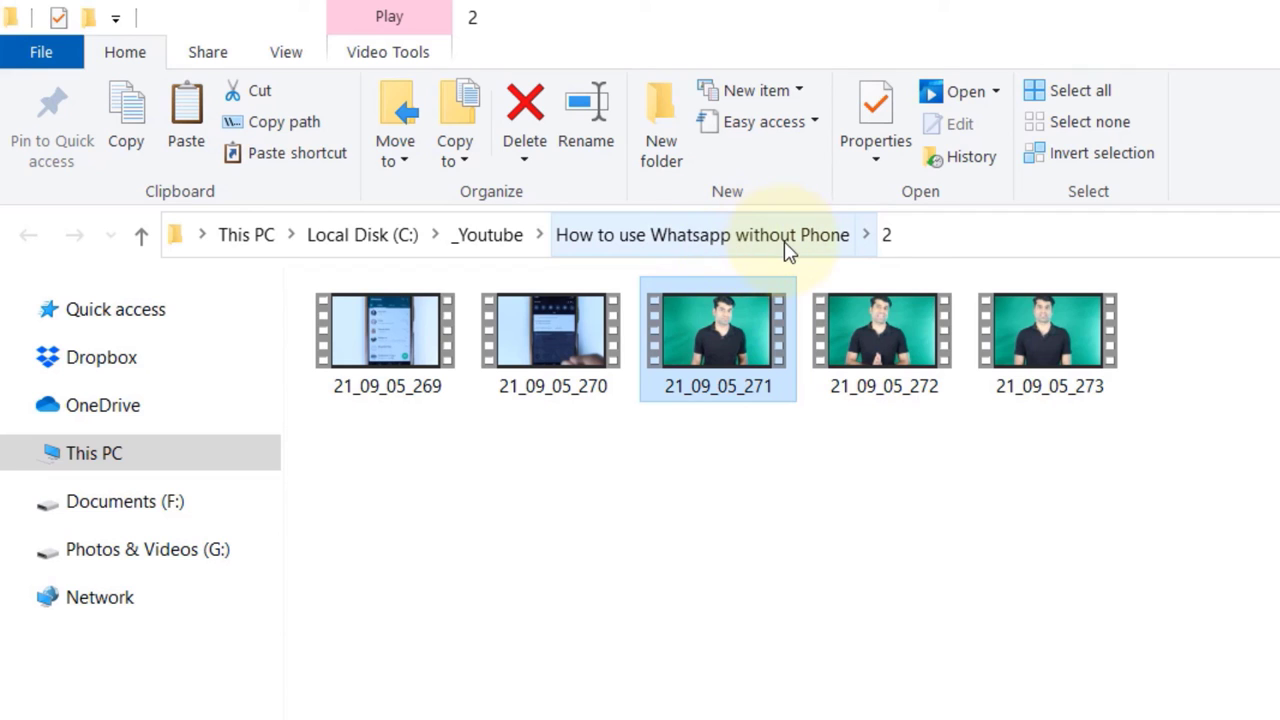
- Return to _Youtube and open How to use Whatsapp without Phone - Copy, with its 24 items
{"action": "left_click", "coordinate": [490, 234]}
{"action": "double_click", "coordinate": [535, 437]}
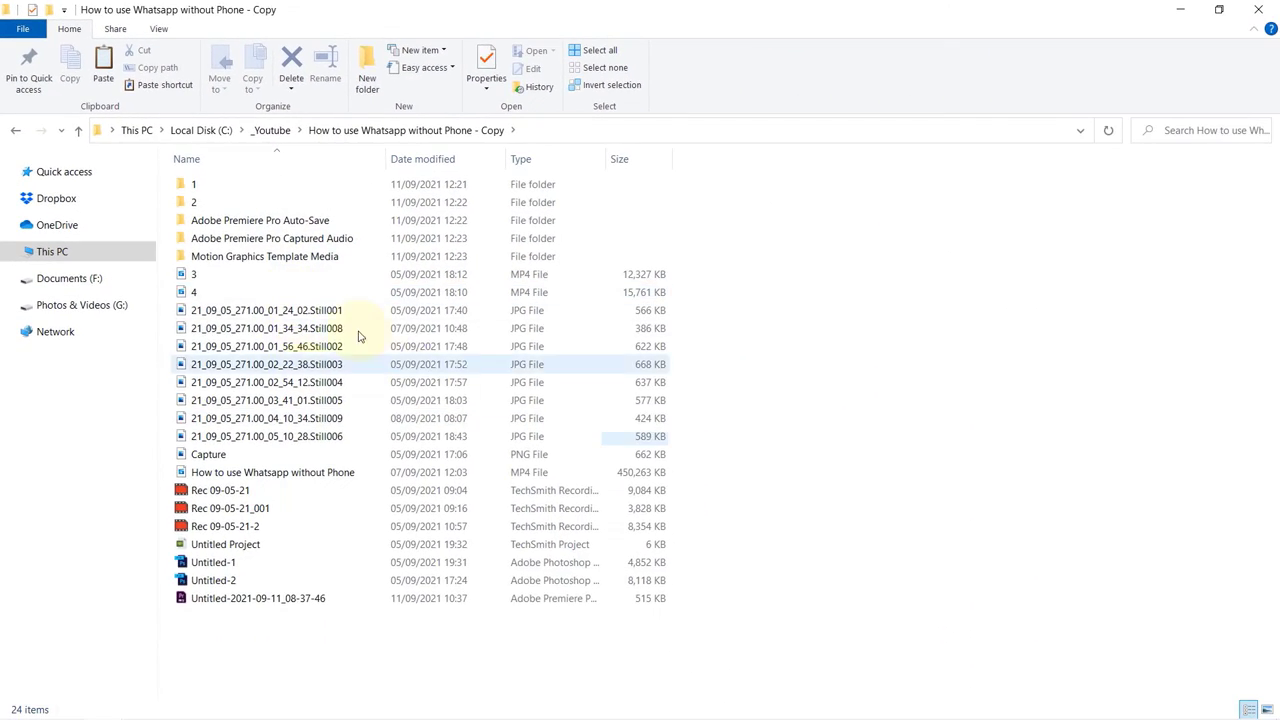